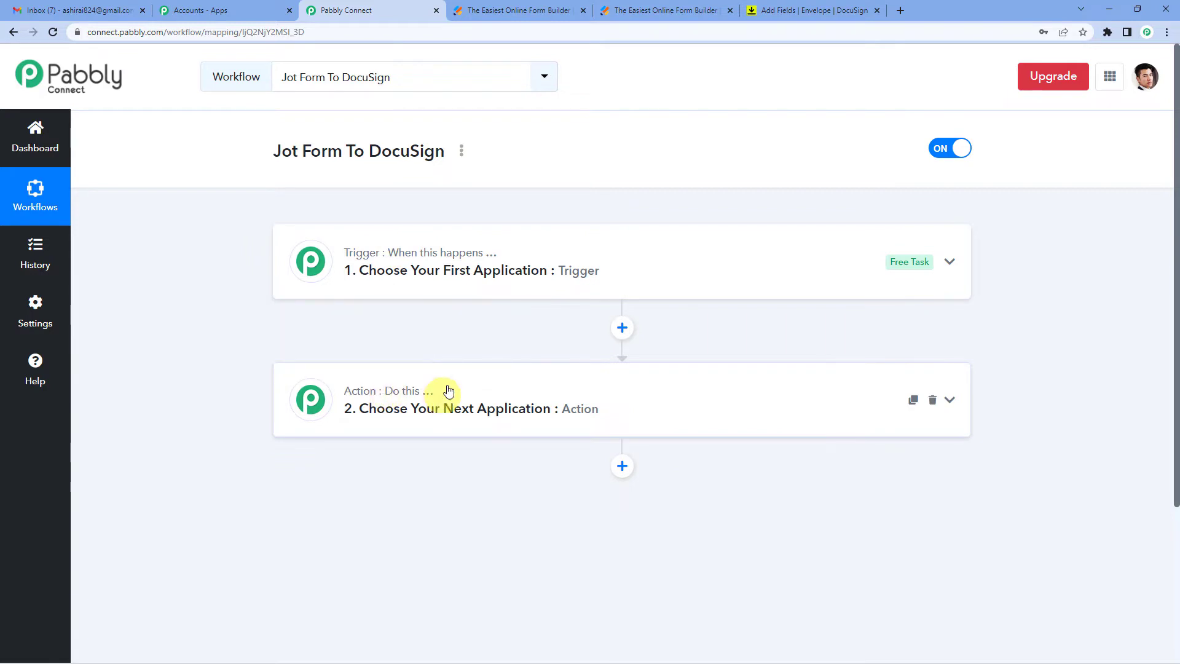
- Set the workflow's trigger application to JotForm with New Response as the trigger event
click(435, 277)
click(365, 354)
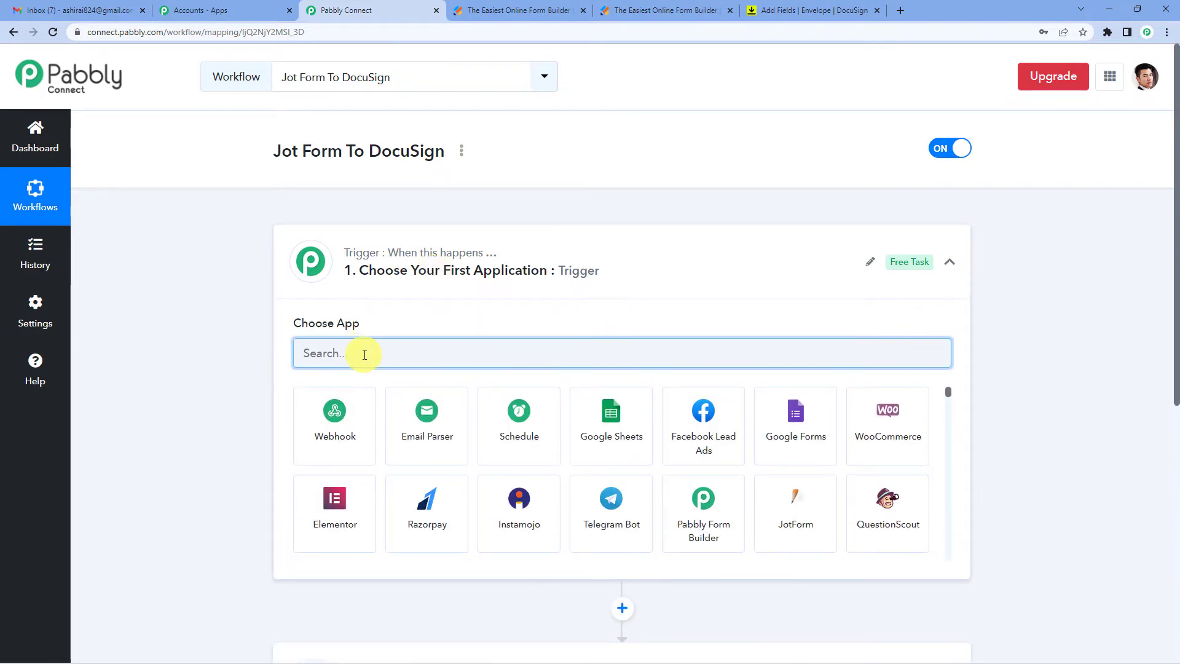
text(jot)
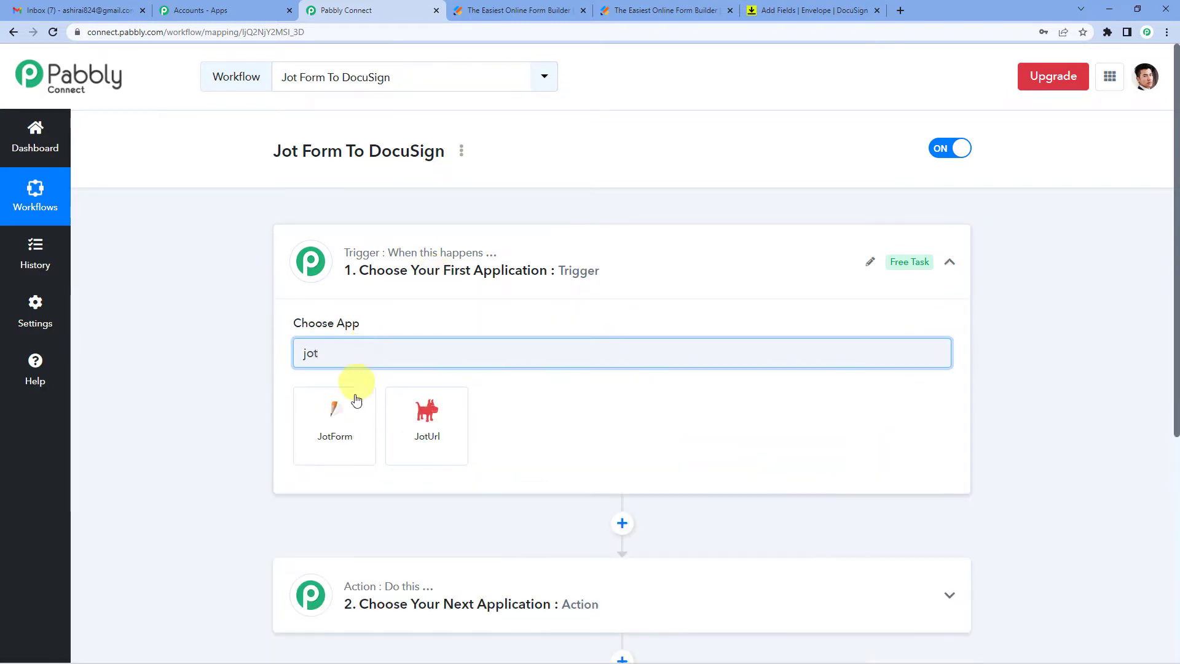
click(355, 403)
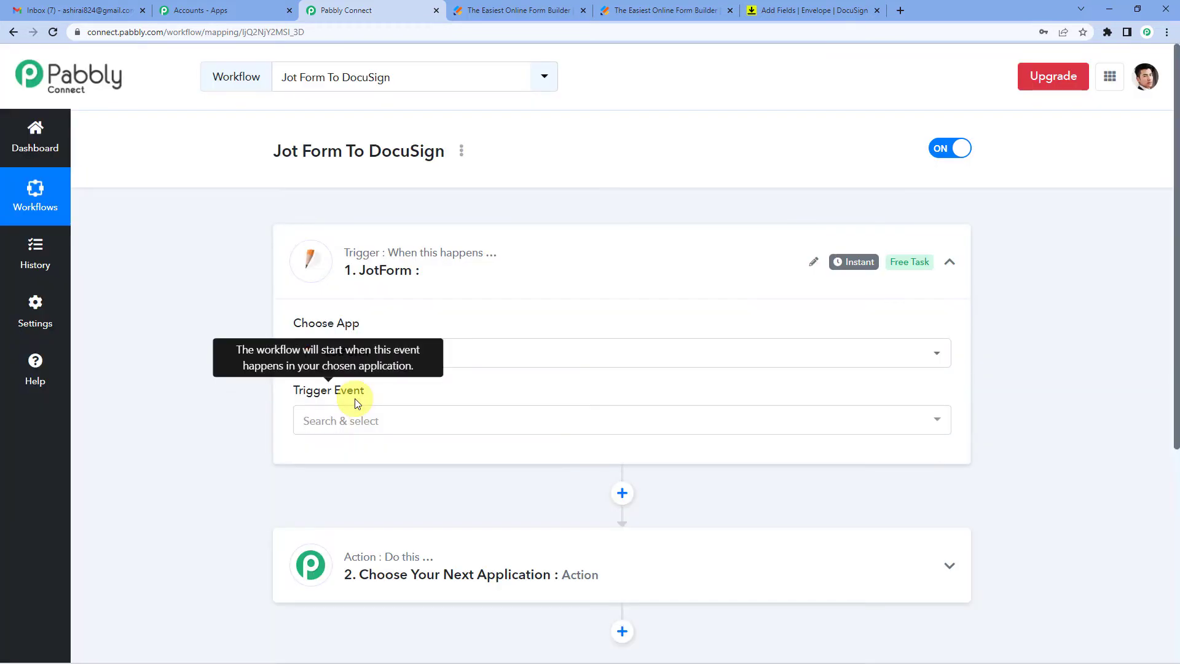
scroll(355, 393, down, 1)
click(356, 366)
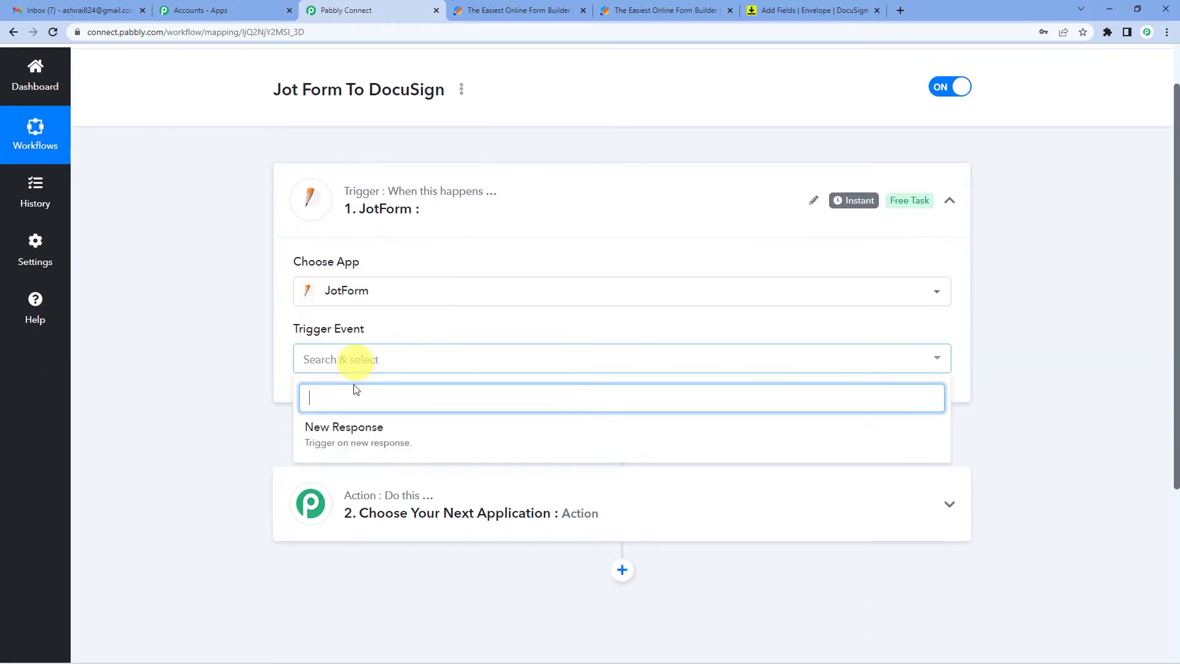
click(354, 439)
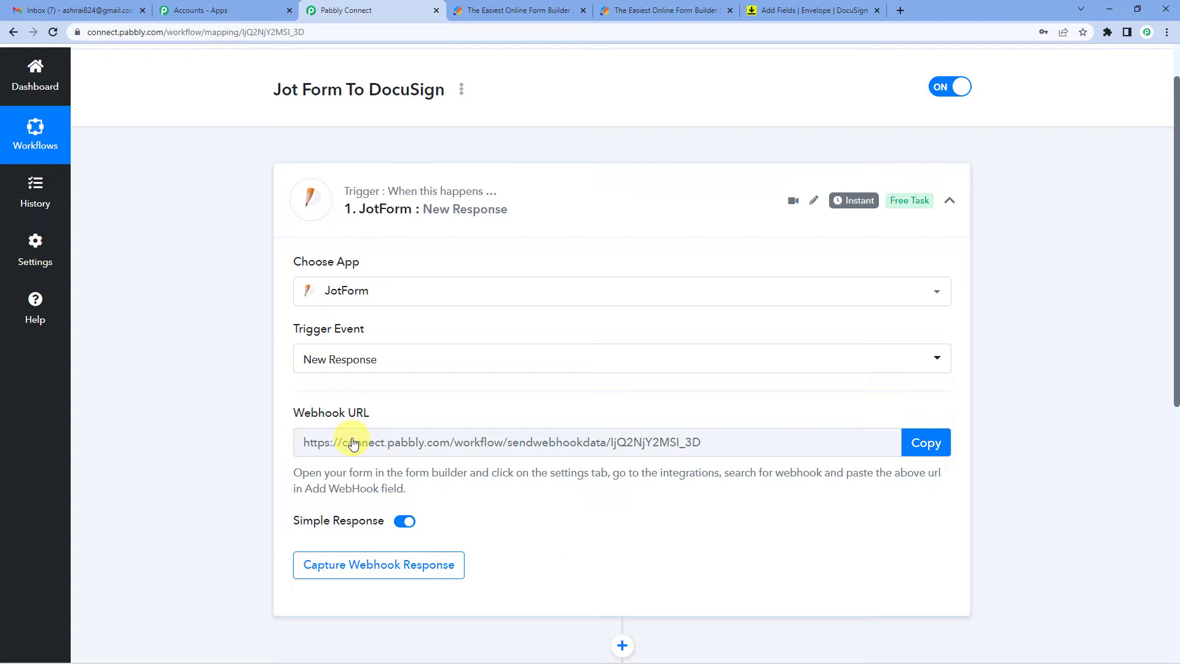
- Copy the trigger's webhook URL and open the integrations settings of the Registration Form in Jotform
scroll(623, 418, down, 1)
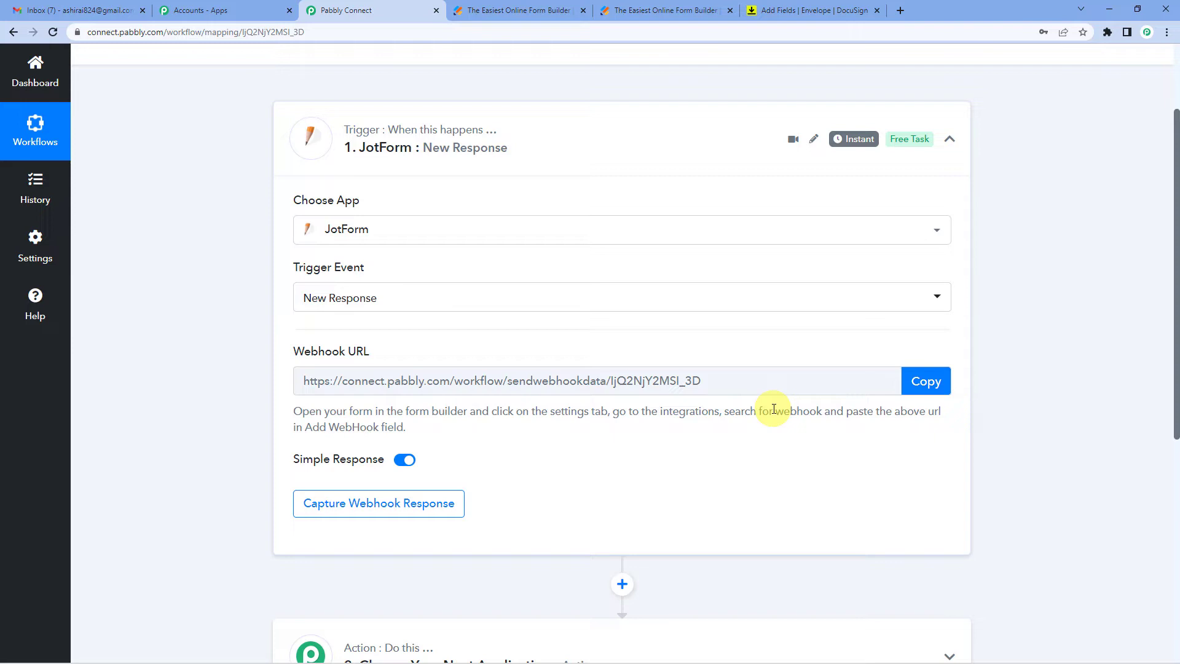
click(916, 381)
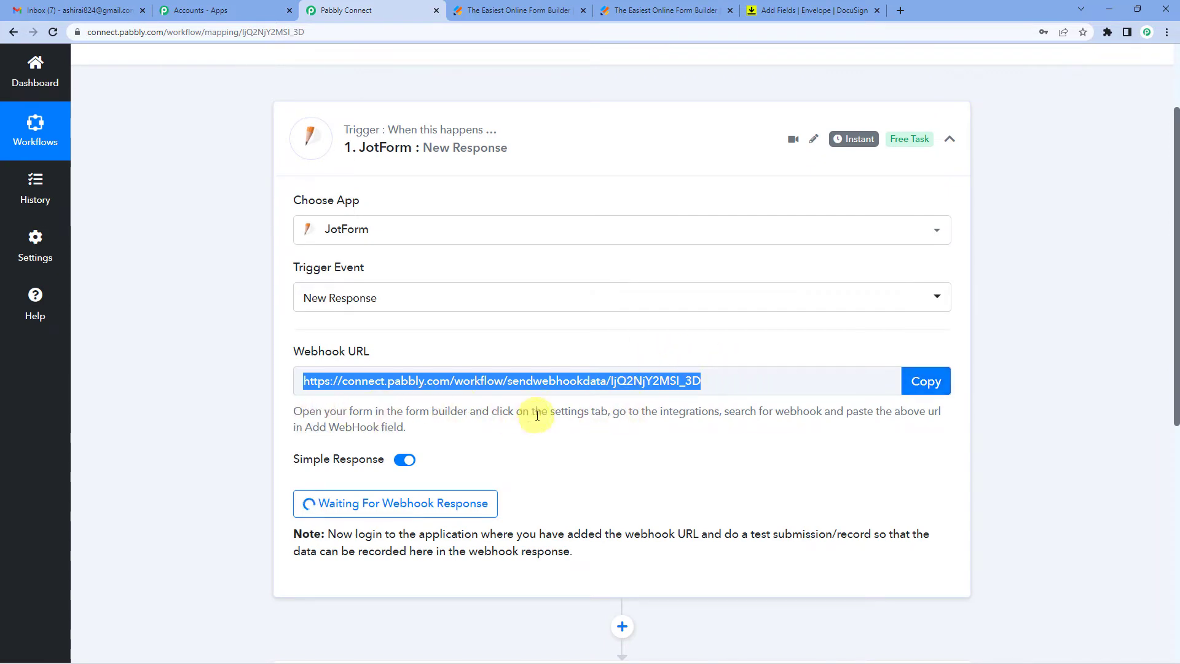
click(528, 6)
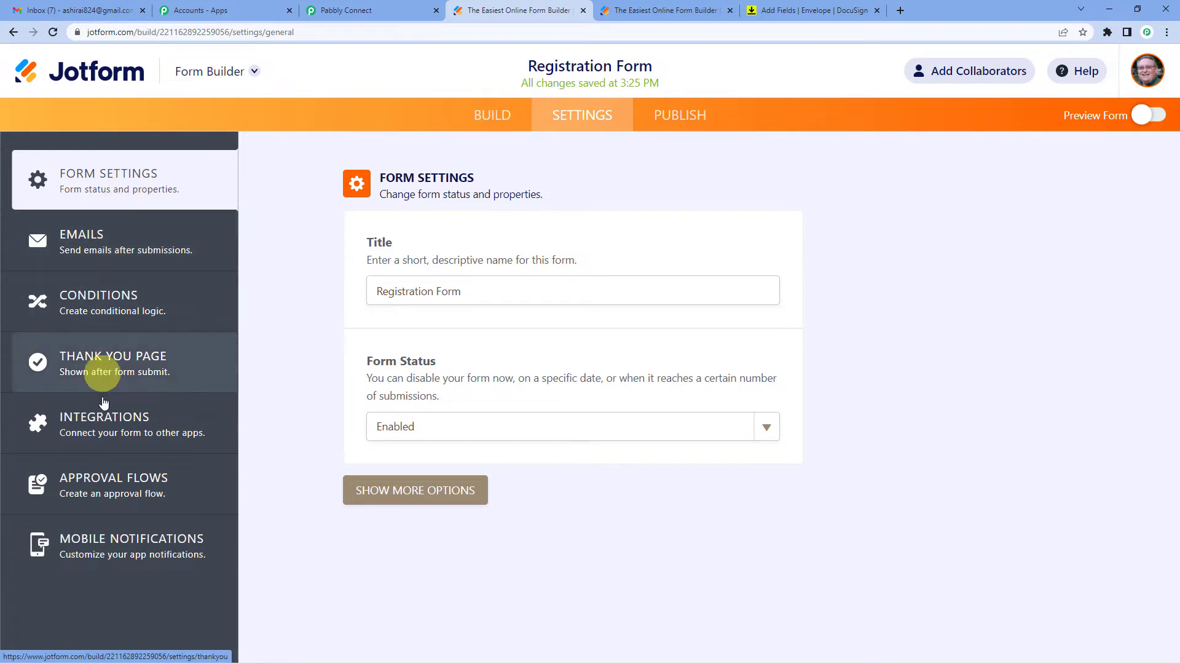
click(104, 430)
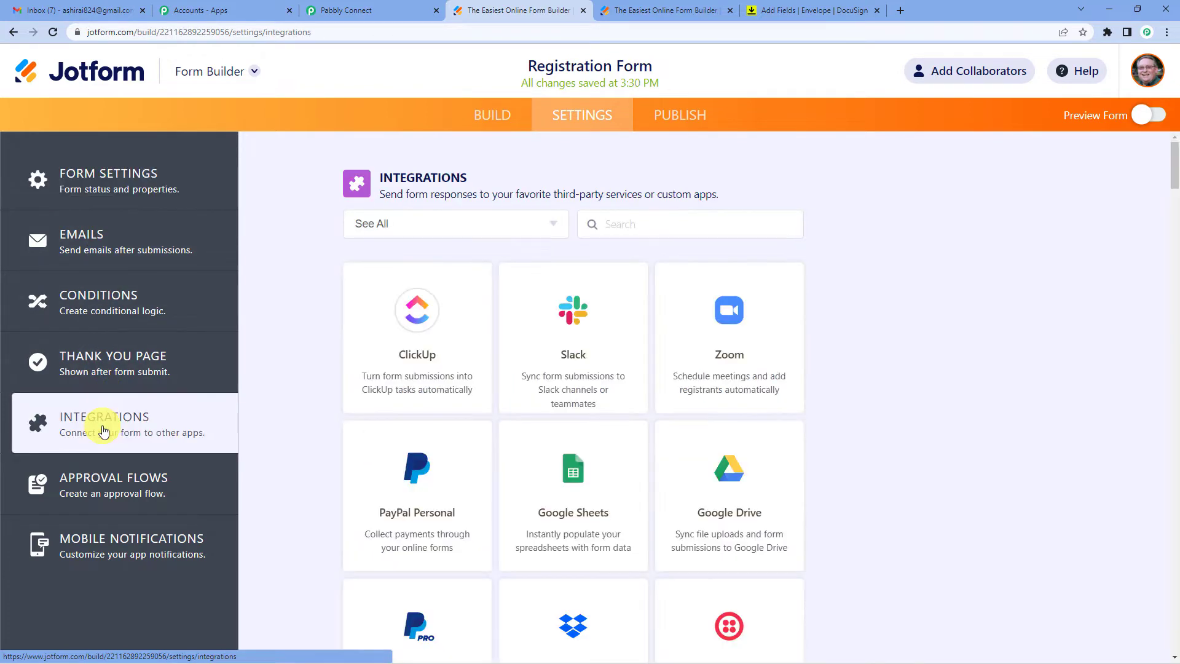
- Find the WebHooks integration with "web", add the copied webhook URL to it and complete the integration
click(635, 230)
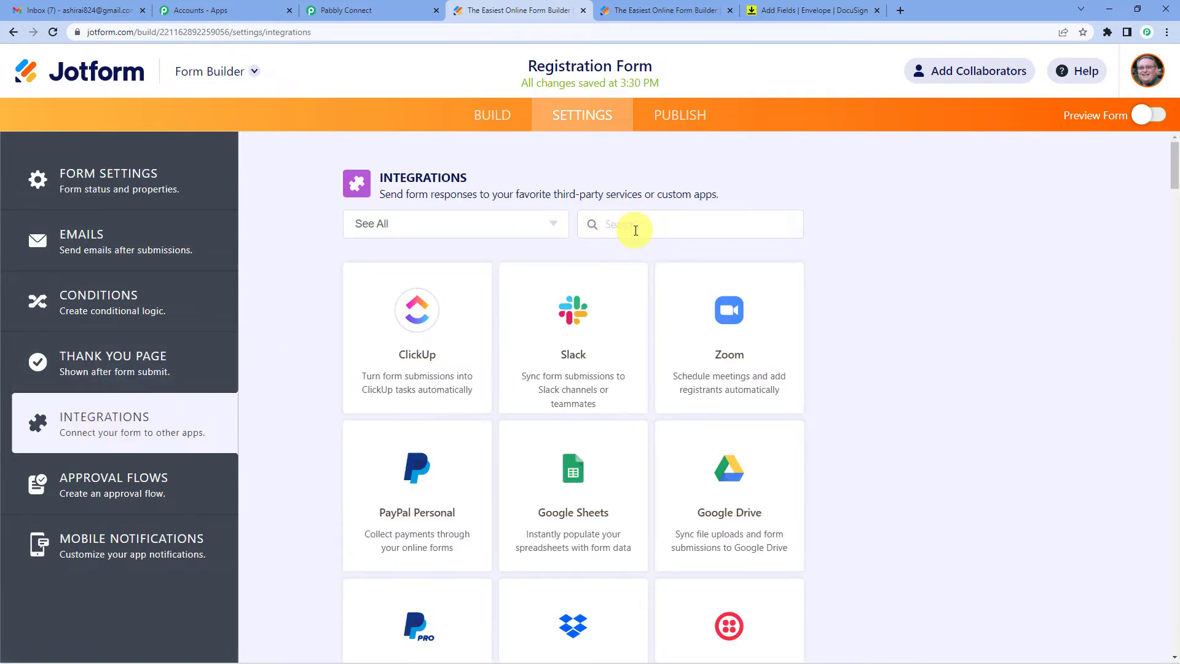
text(web)
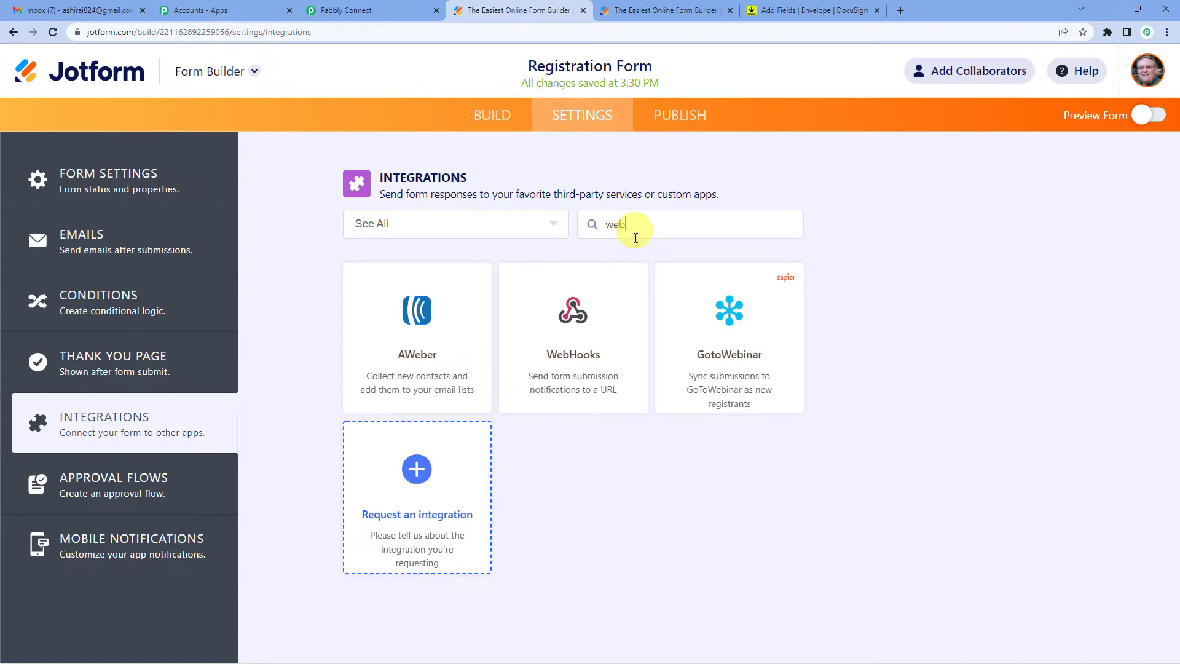
click(580, 388)
triple_click(437, 379)
key(ctrl+v)
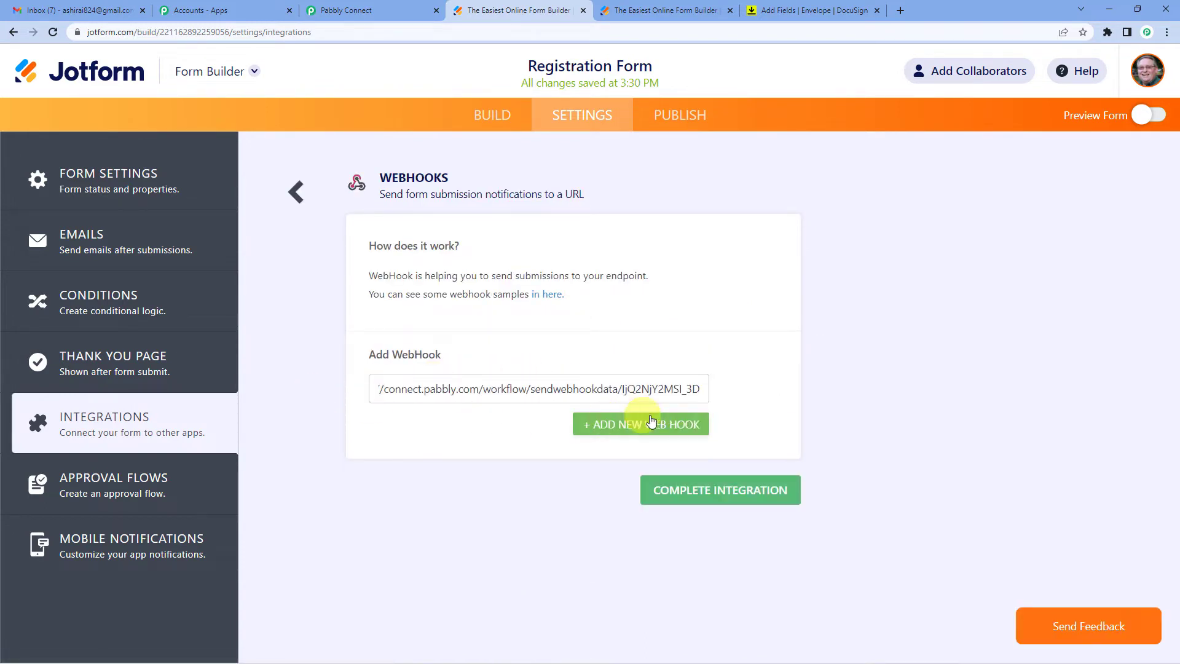
click(723, 497)
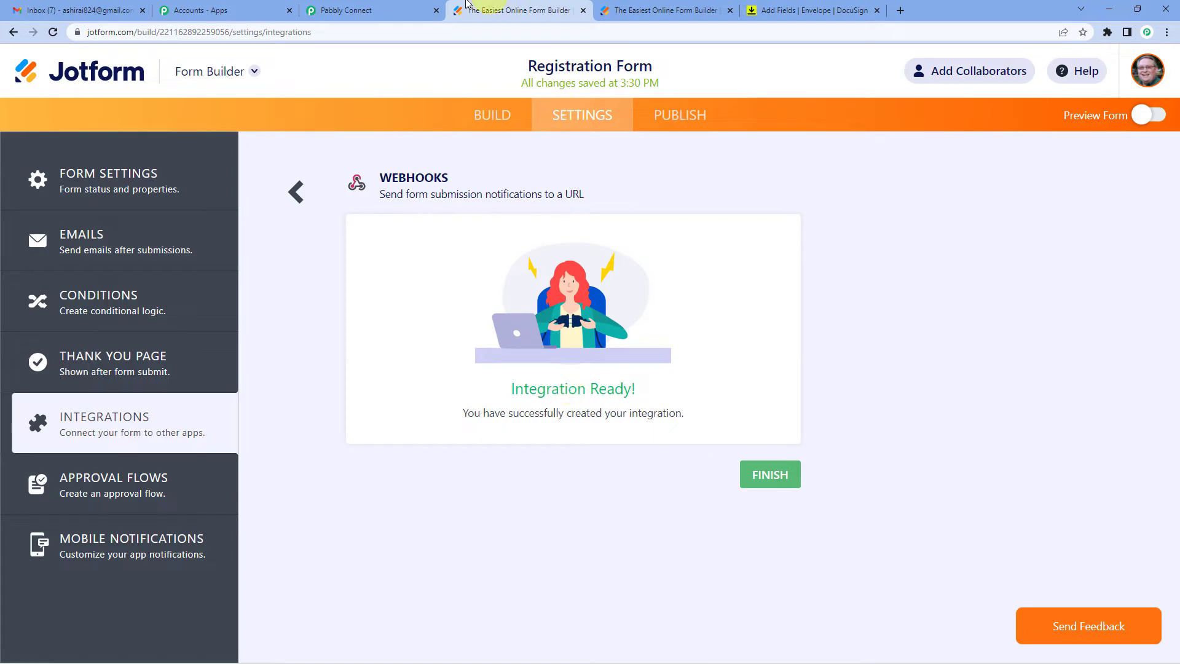
- Fill in the Registration Form preview with the student's name, class 7, and the parent's name, email and contact number, and submit it
click(399, 5)
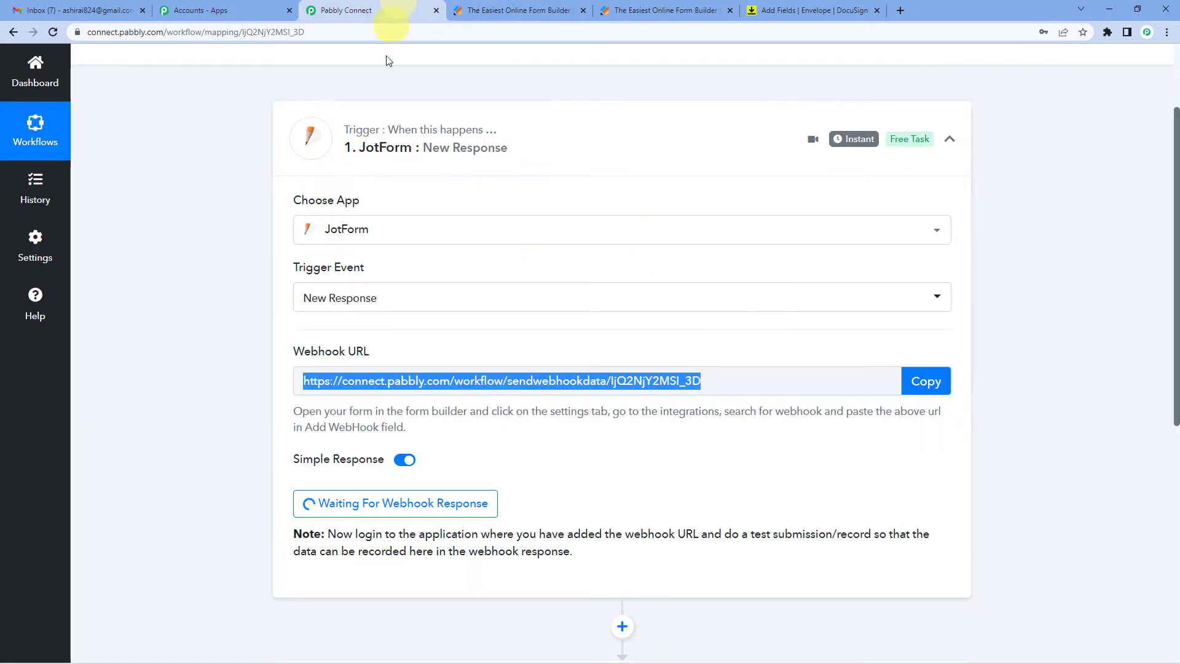
scroll(463, 372, down, 1)
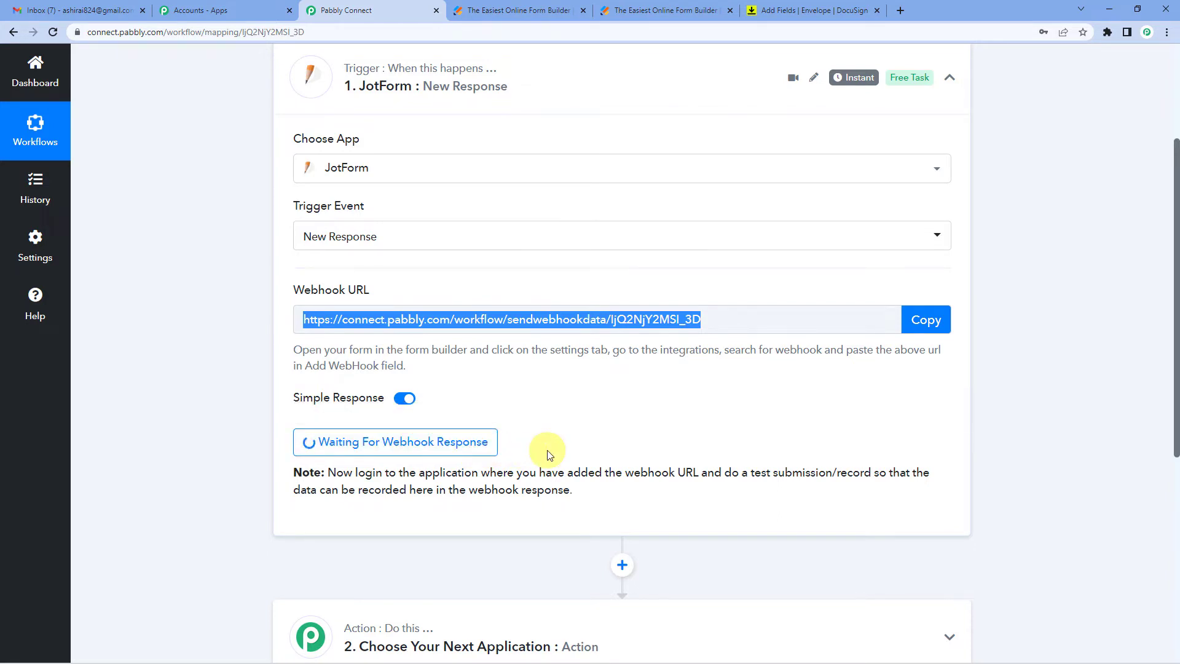
click(662, 6)
scroll(583, 316, down, 2)
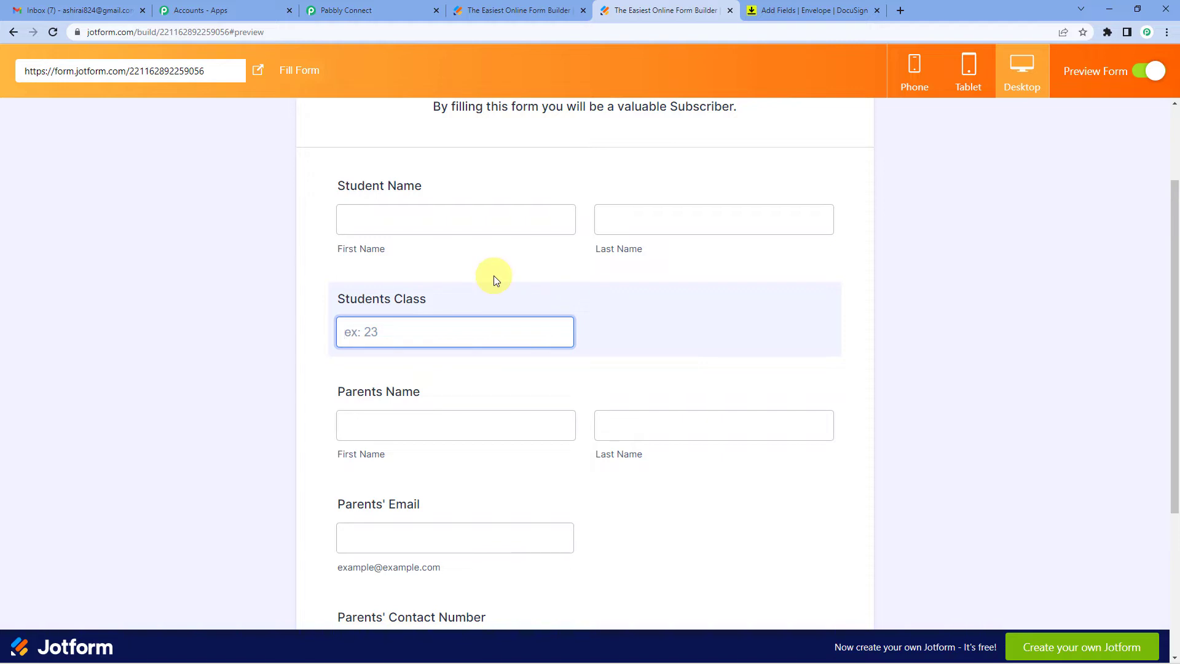
scroll(441, 370, up, 2)
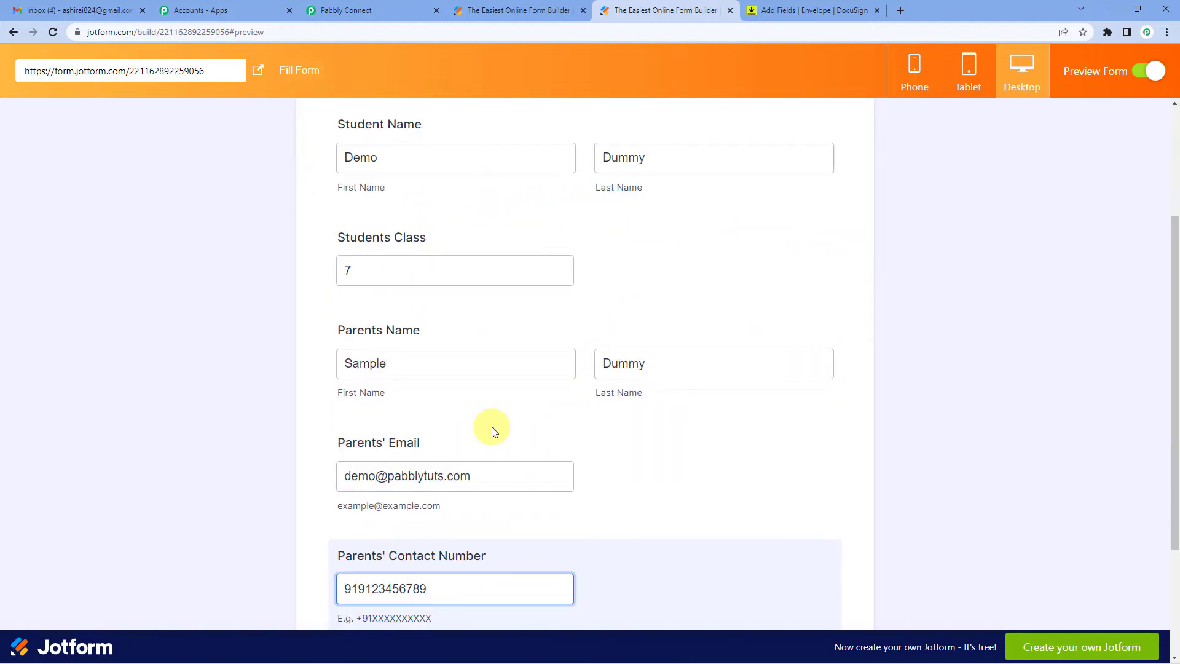
scroll(492, 431, up, 2)
click(474, 272)
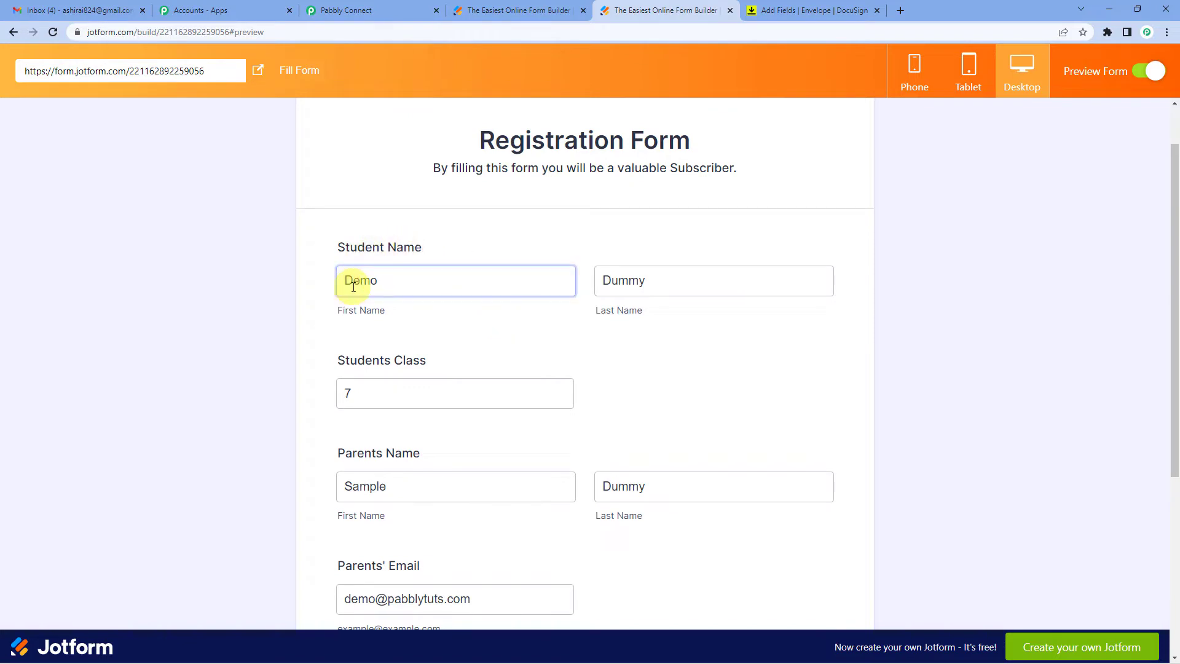
scroll(430, 289, down, 1)
click(345, 330)
scroll(377, 335, down, 2)
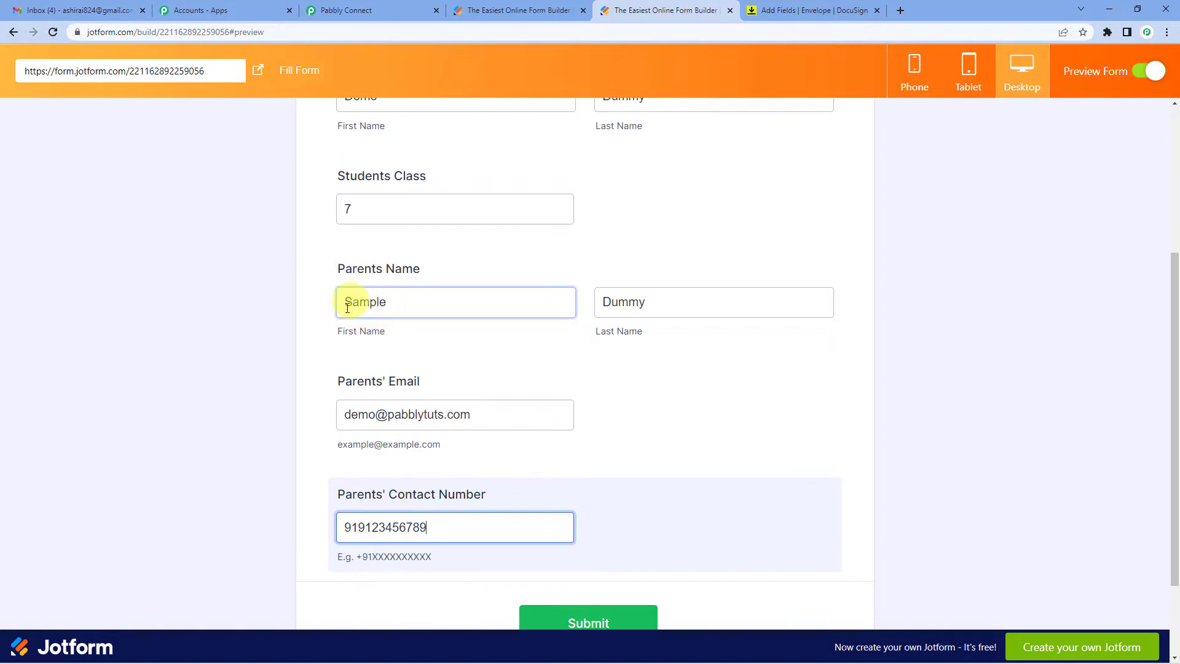
scroll(561, 329, down, 1)
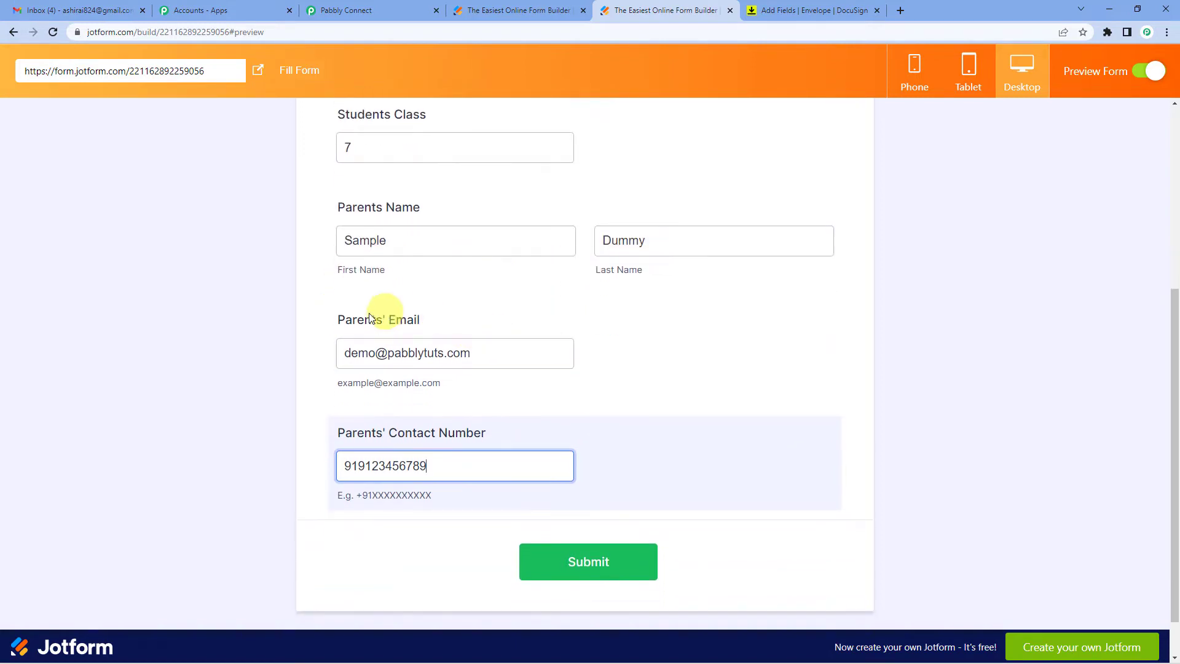
click(601, 572)
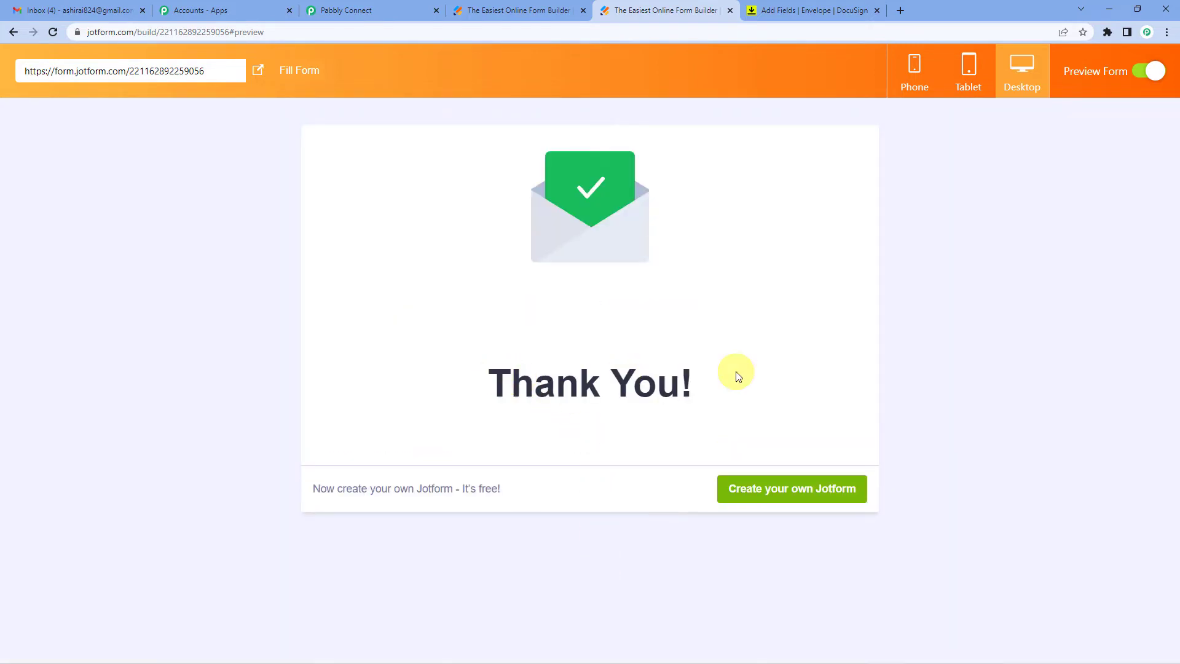
- Switch to Pabbly Connect and examine the webhook response received from the test submission, including the student and parent fields
click(389, 5)
scroll(690, 393, down, 3)
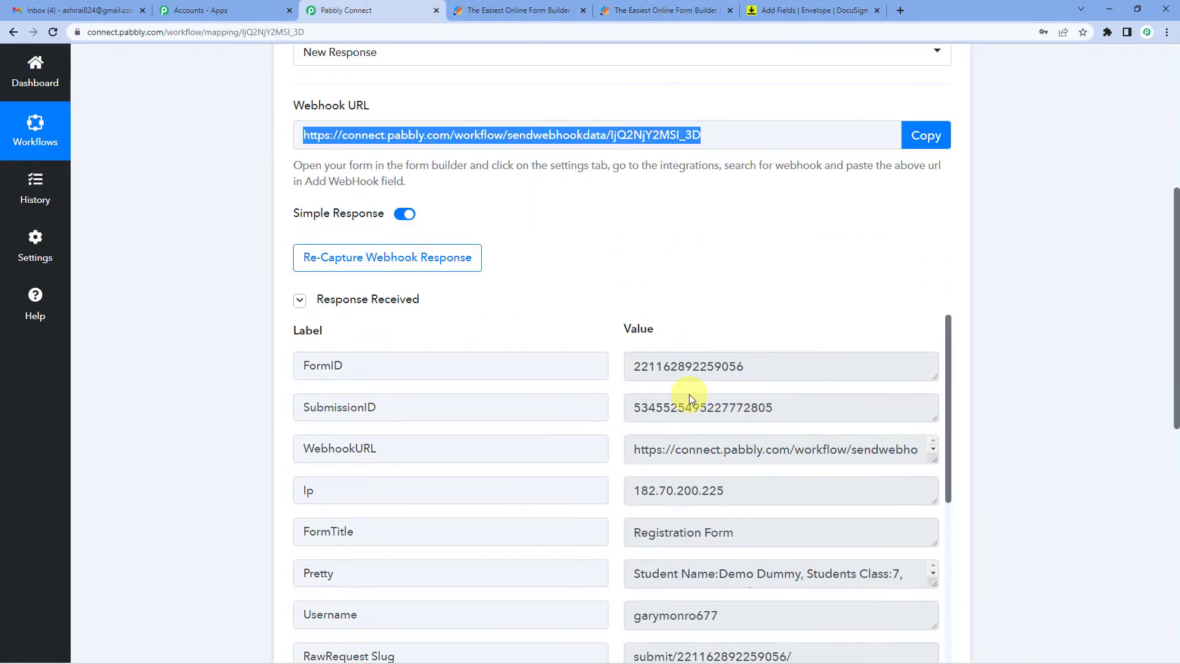
scroll(737, 393, down, 1)
scroll(666, 308, down, 1)
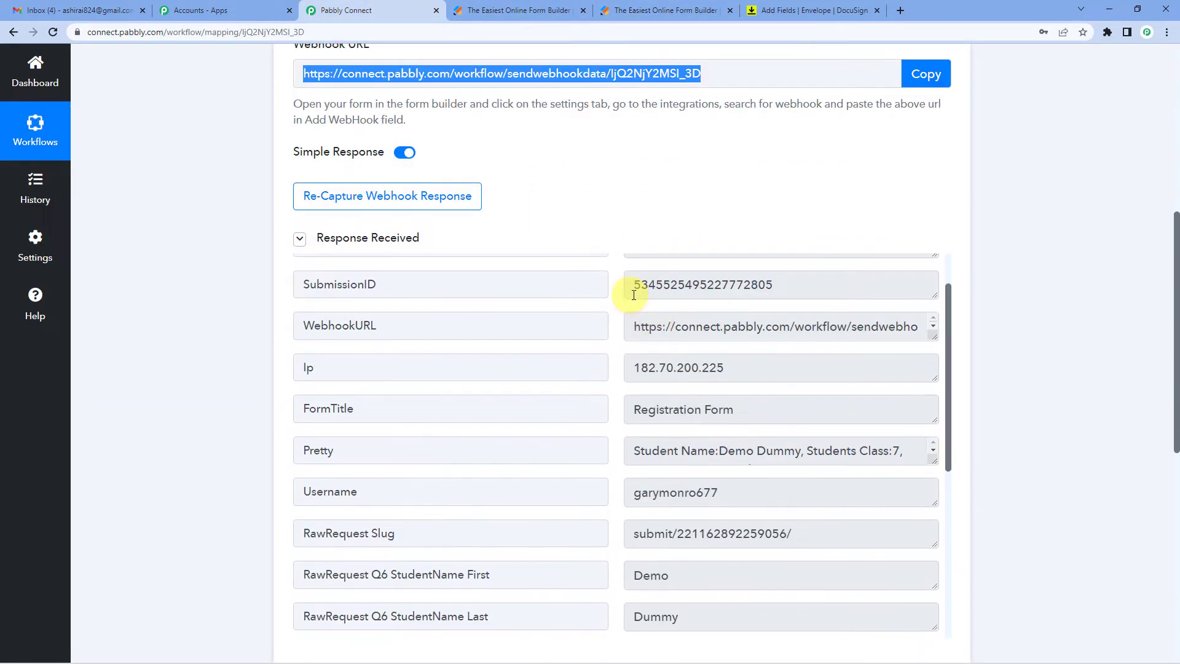
scroll(711, 403, down, 4)
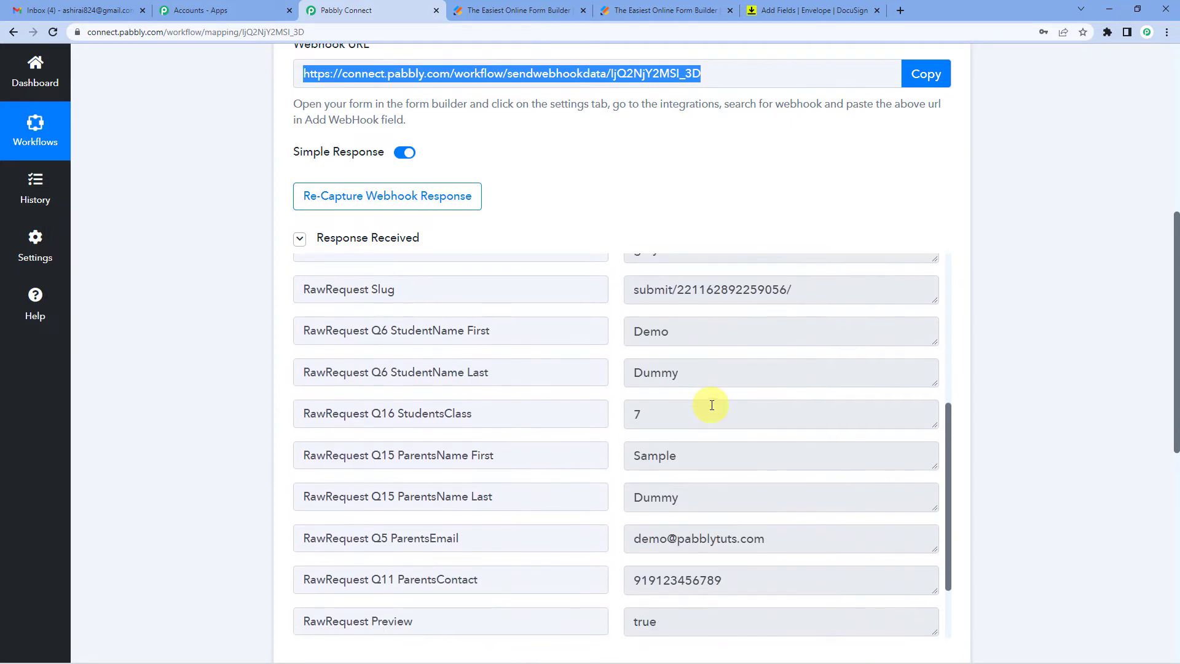
scroll(710, 403, down, 2)
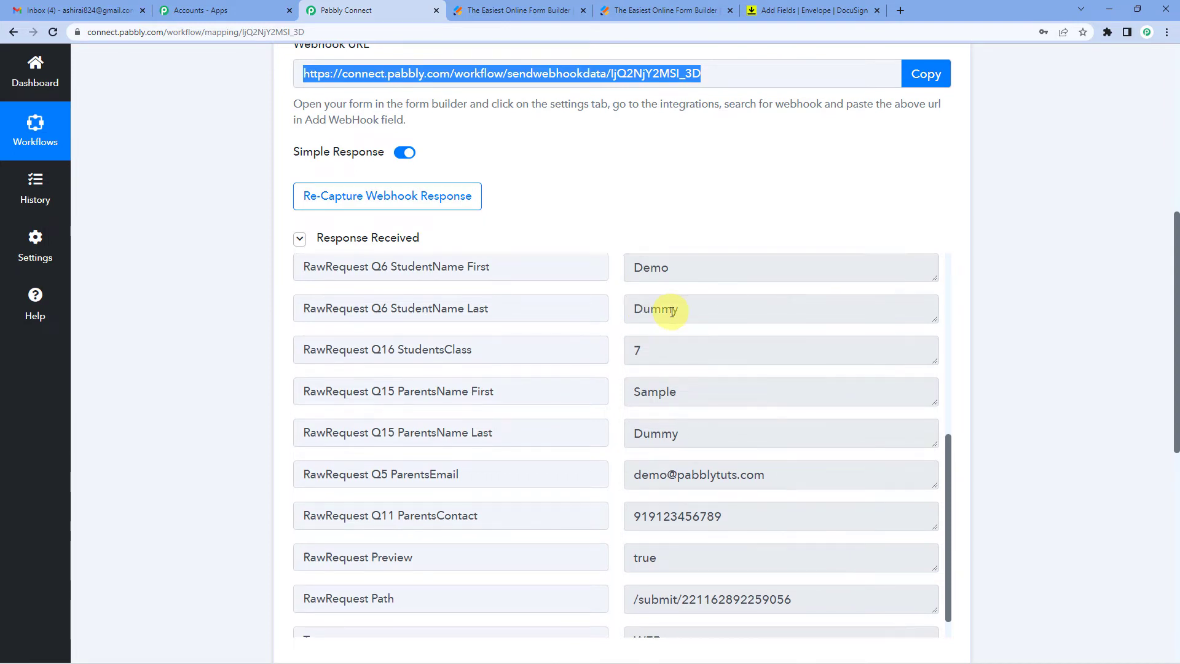
scroll(672, 312, down, 1)
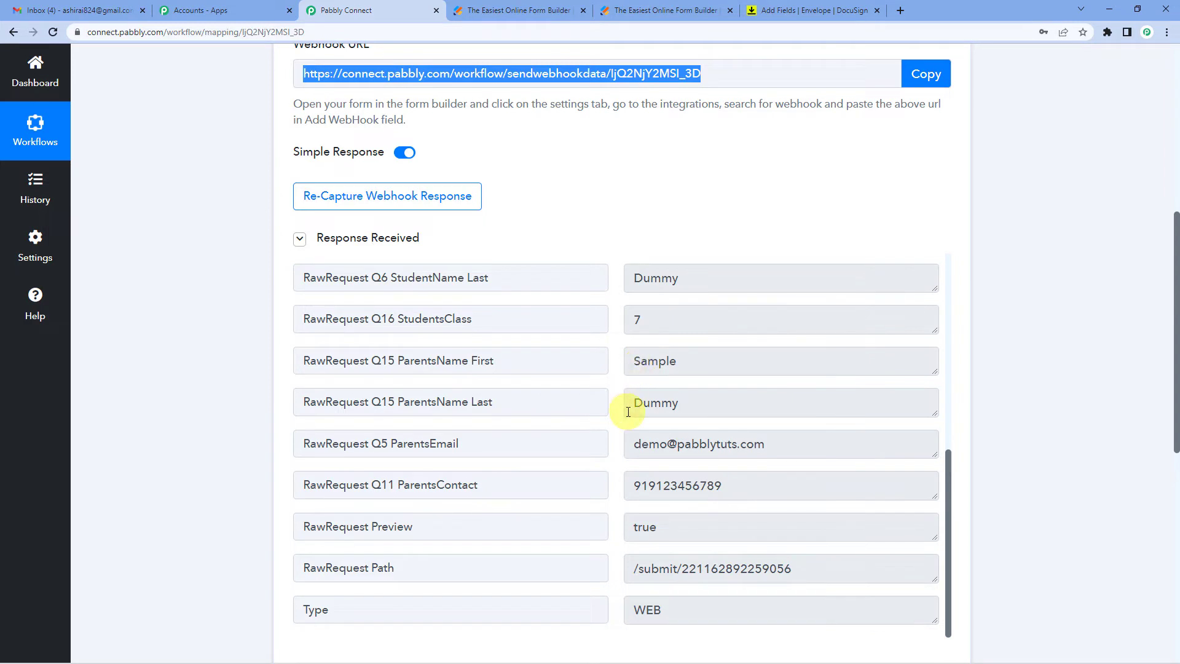
scroll(675, 411, down, 1)
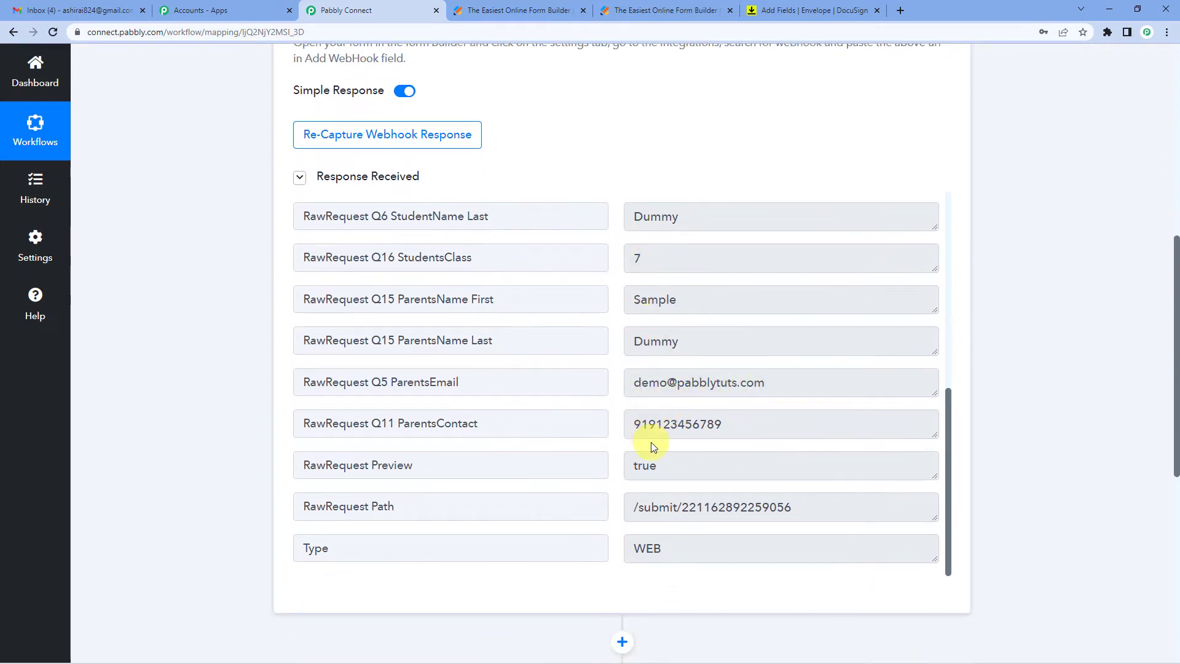
scroll(706, 418, down, 2)
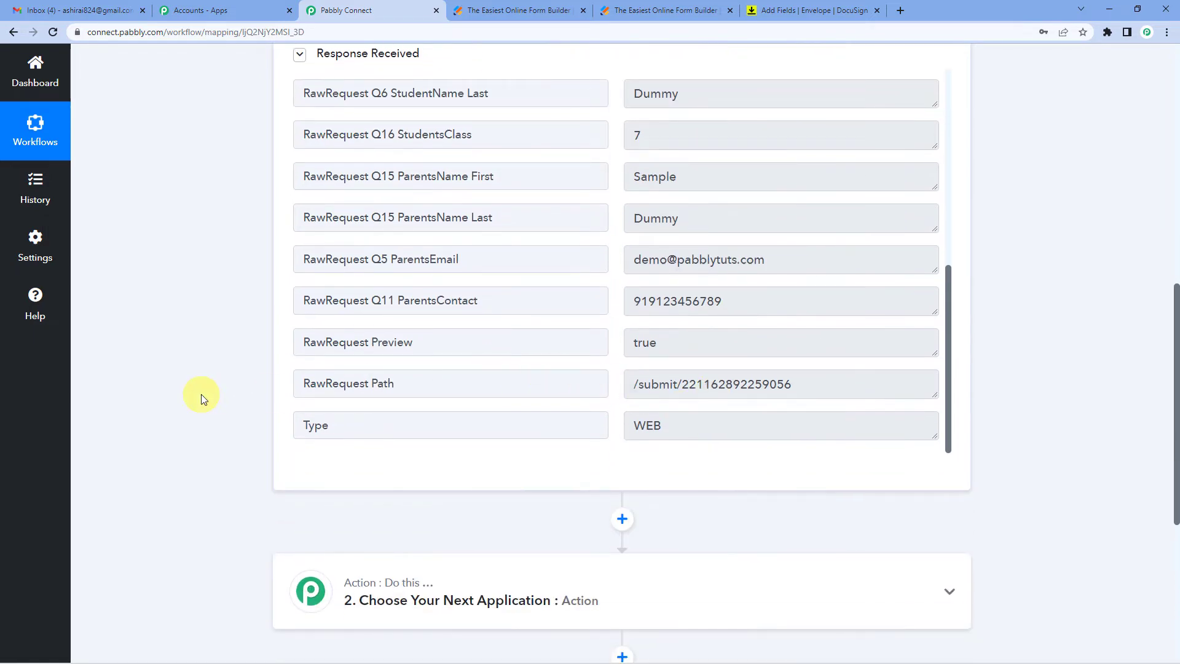
scroll(201, 393, up, 8)
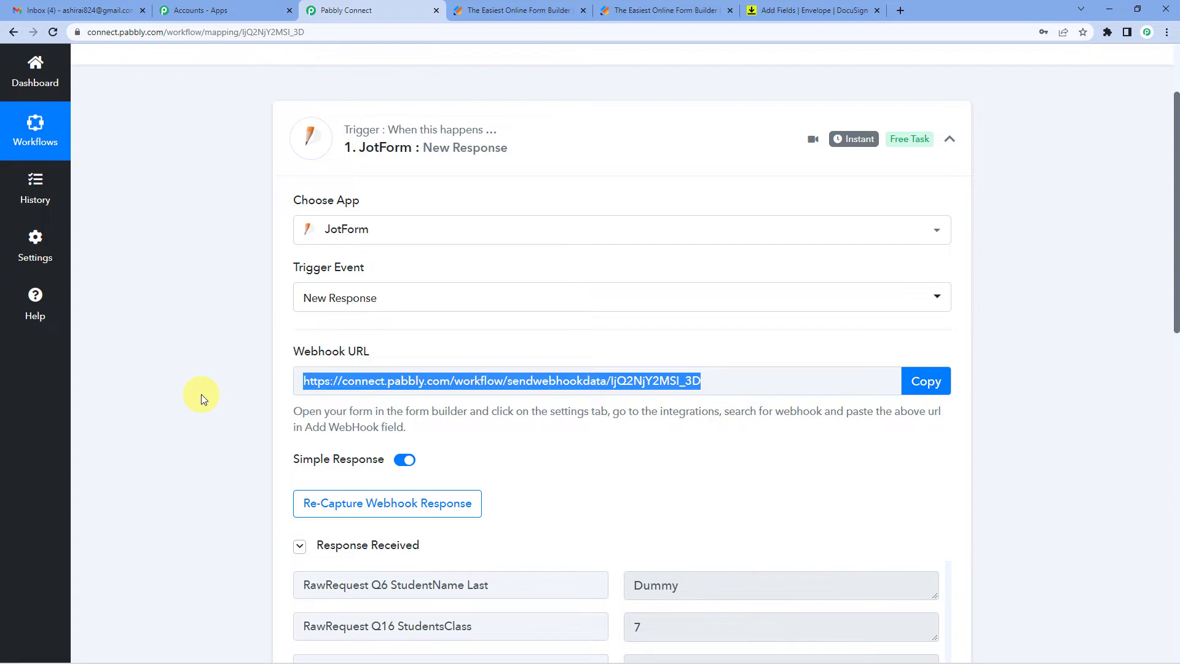
scroll(201, 393, down, 9)
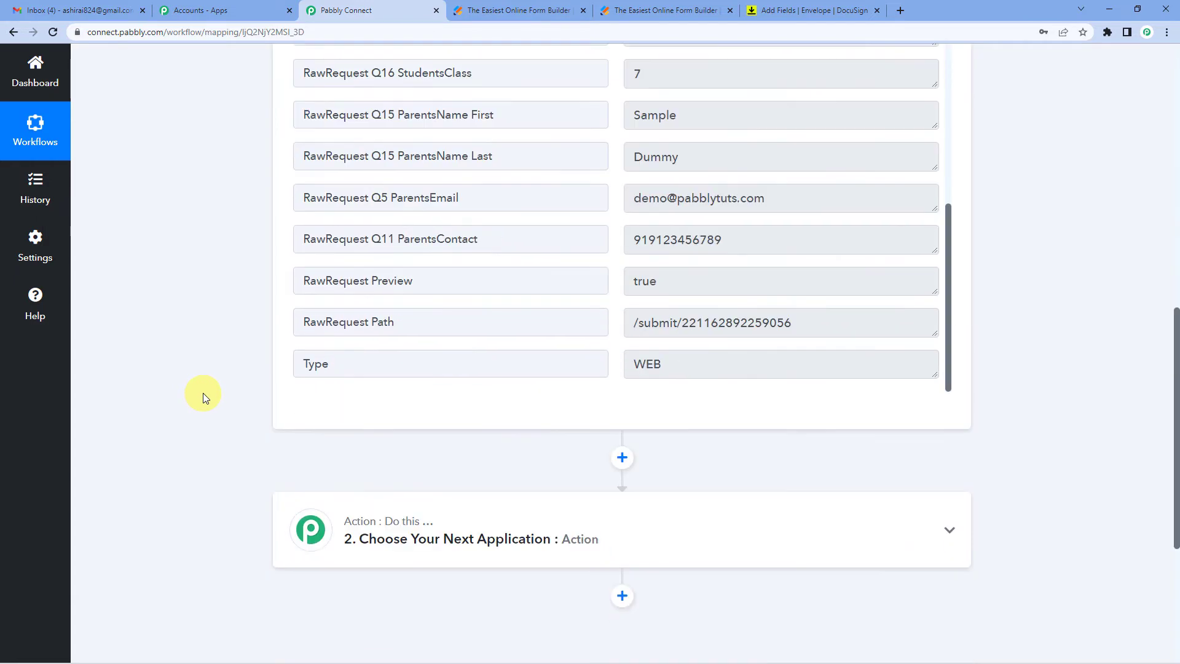
- Choose Docusign as the workflow's next application, found with "docu", and set its action event to Create Signature Request
scroll(201, 393, down, 1)
click(539, 479)
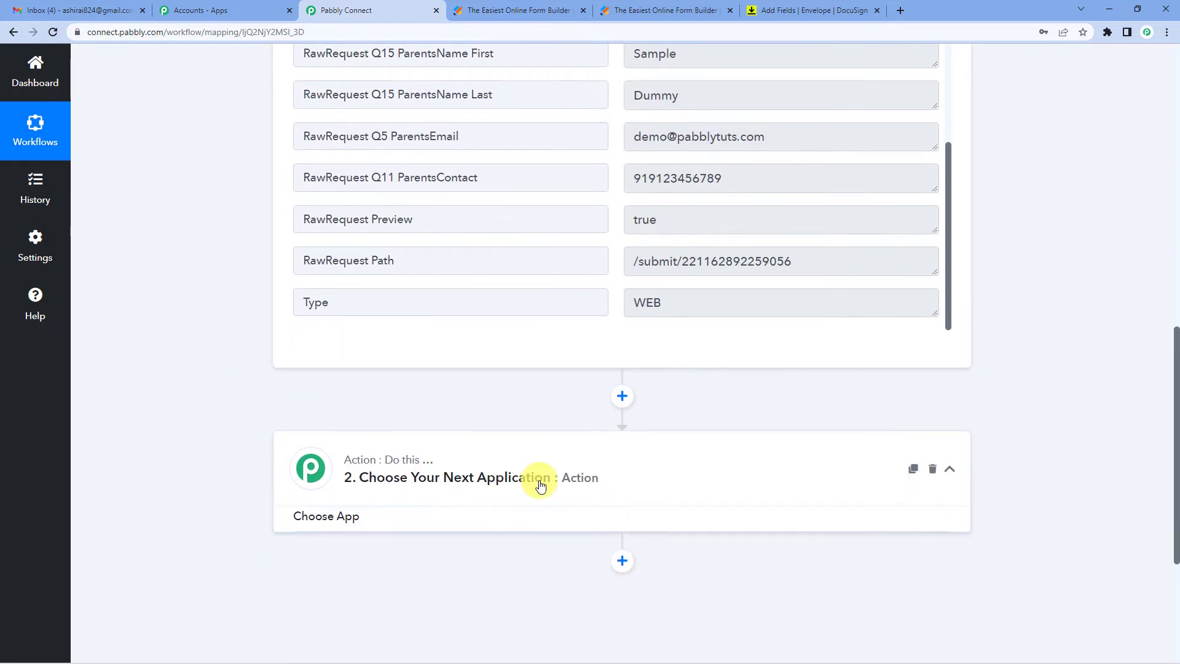
scroll(369, 463, down, 2)
click(369, 443)
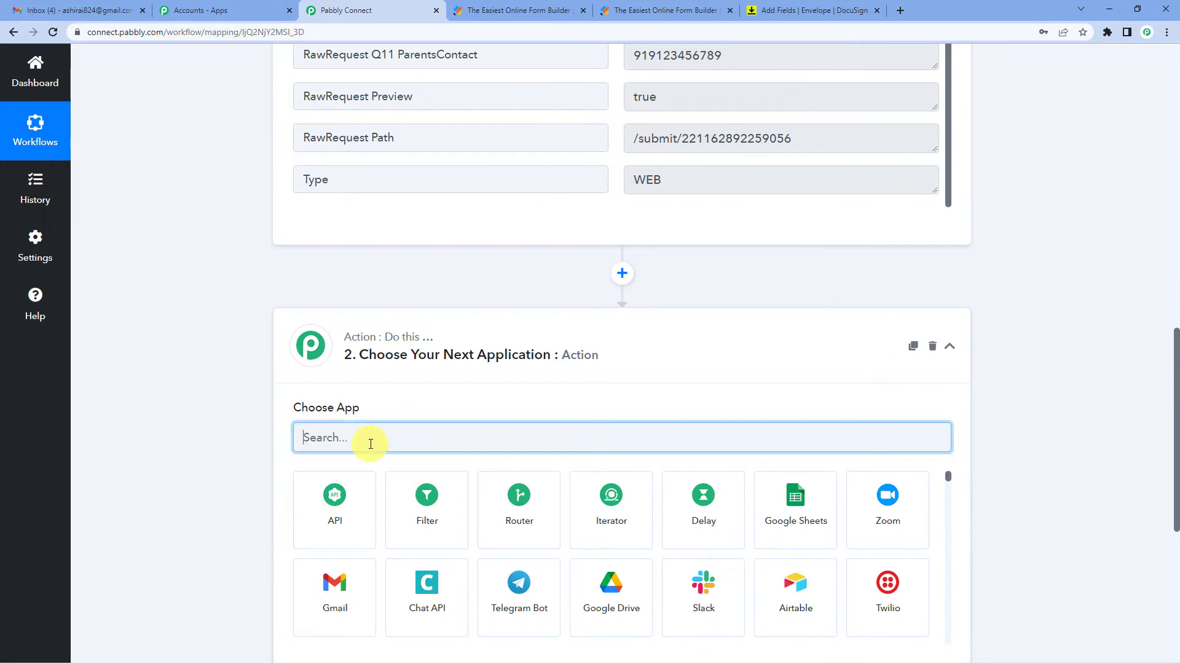
text(docu)
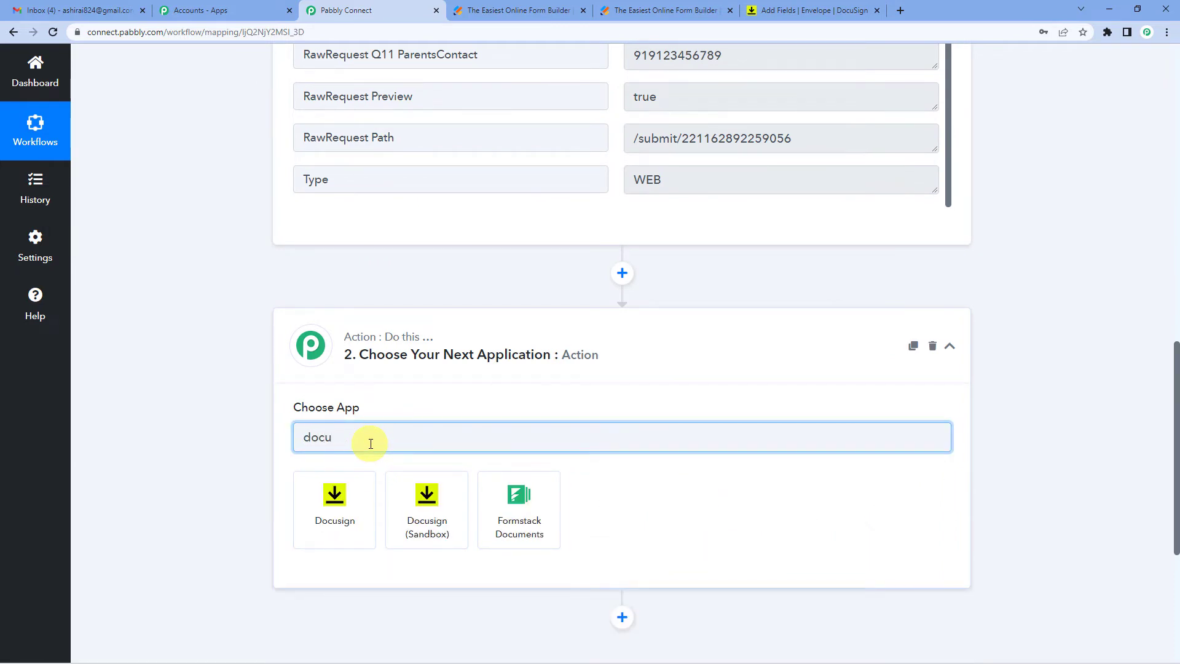
click(344, 513)
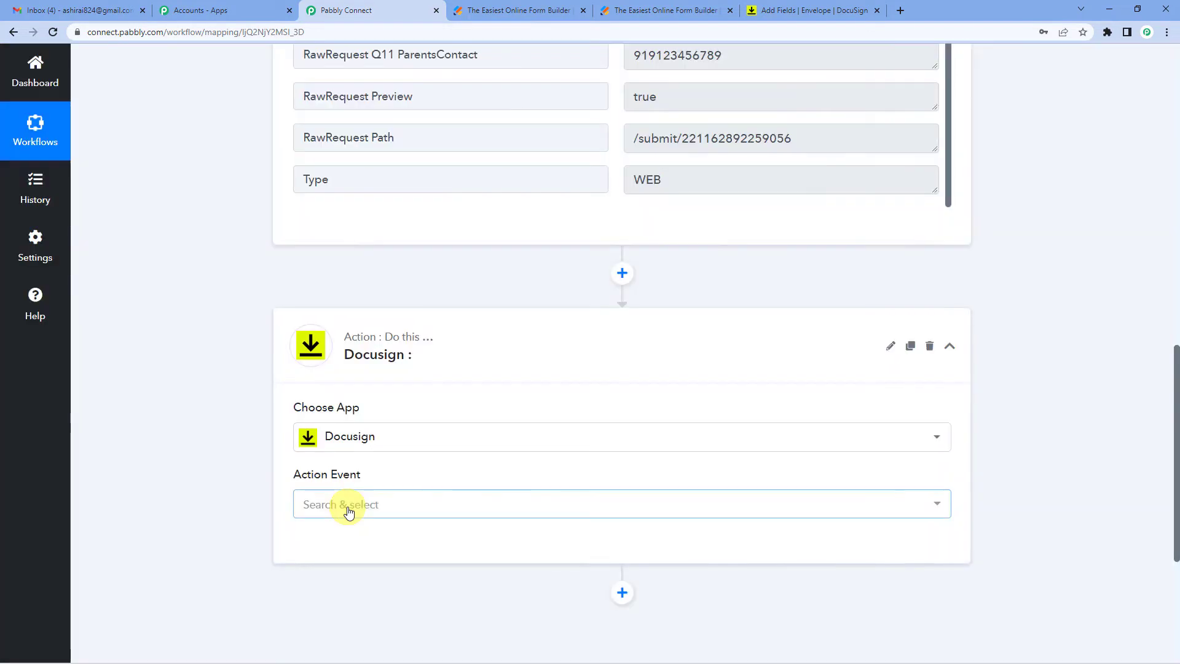
scroll(393, 430, down, 2)
click(390, 384)
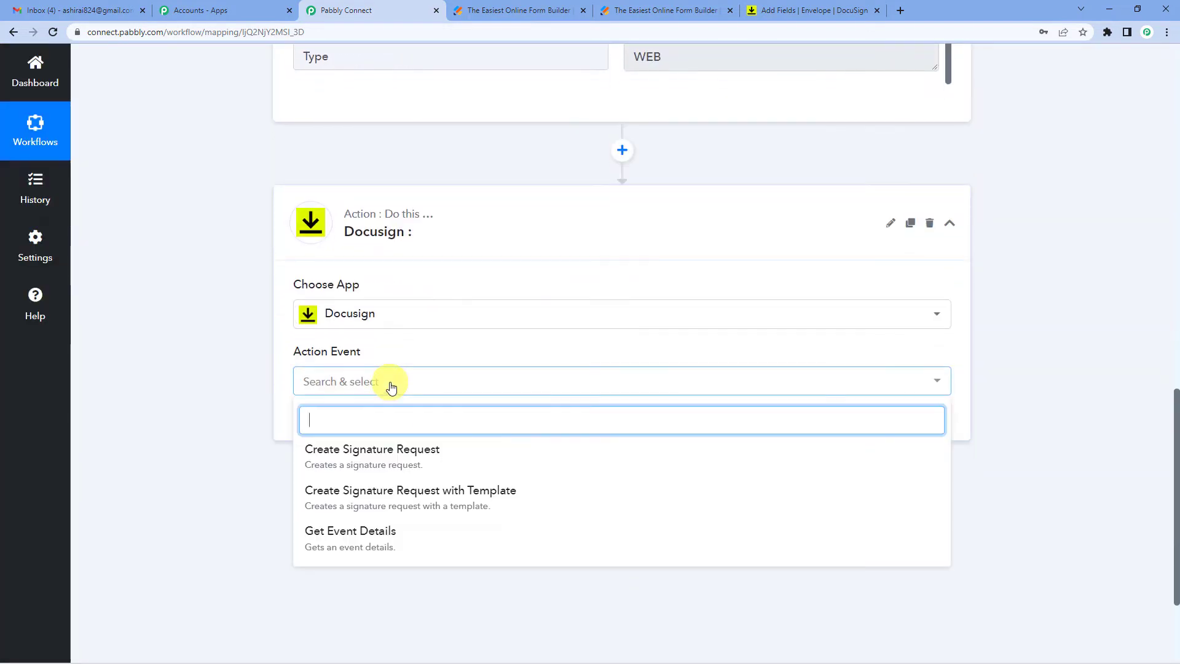
click(391, 452)
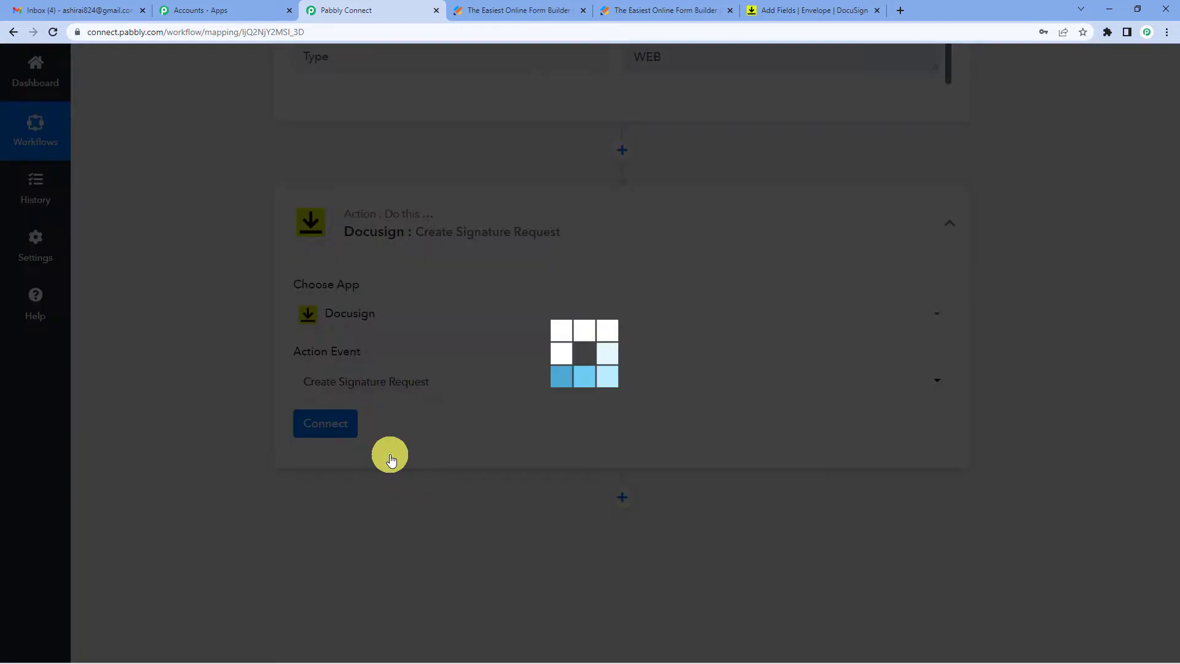
- Connect the Docusign action through a new connection and authorize the account
click(340, 428)
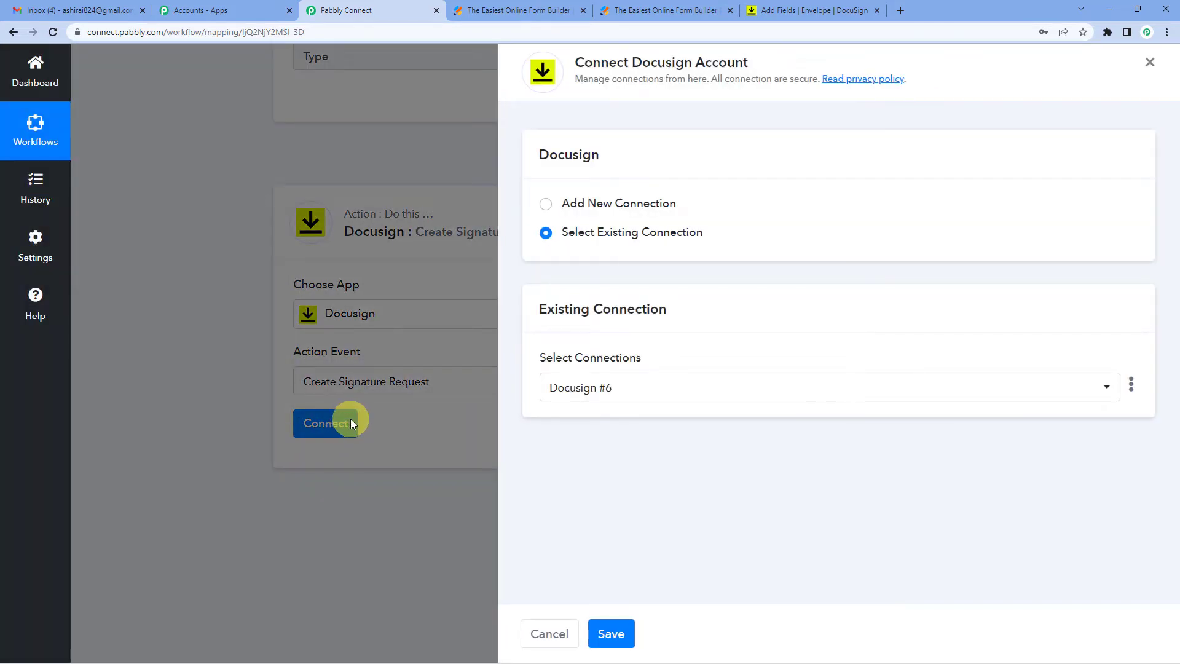
click(547, 204)
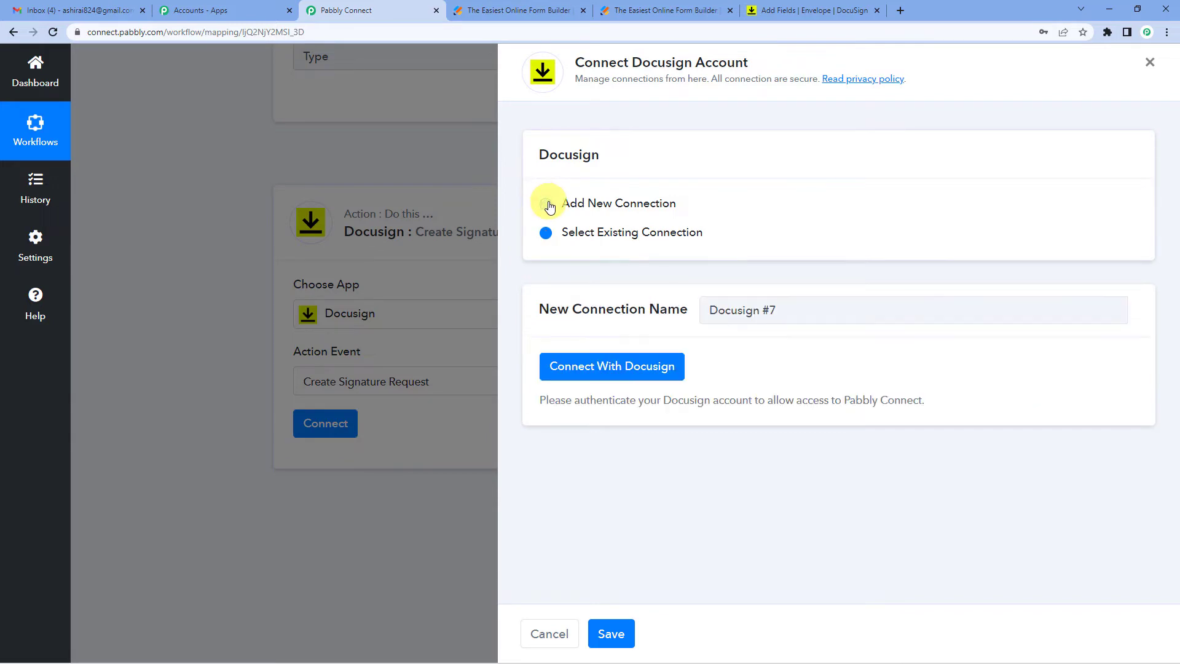
click(600, 369)
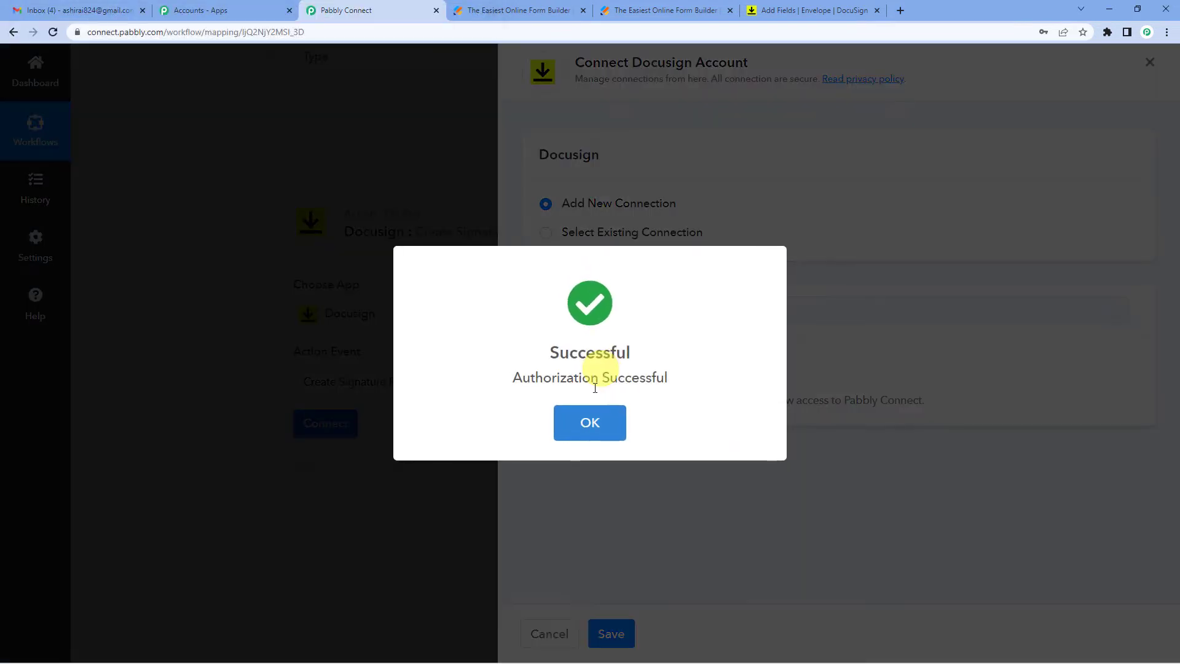
click(599, 426)
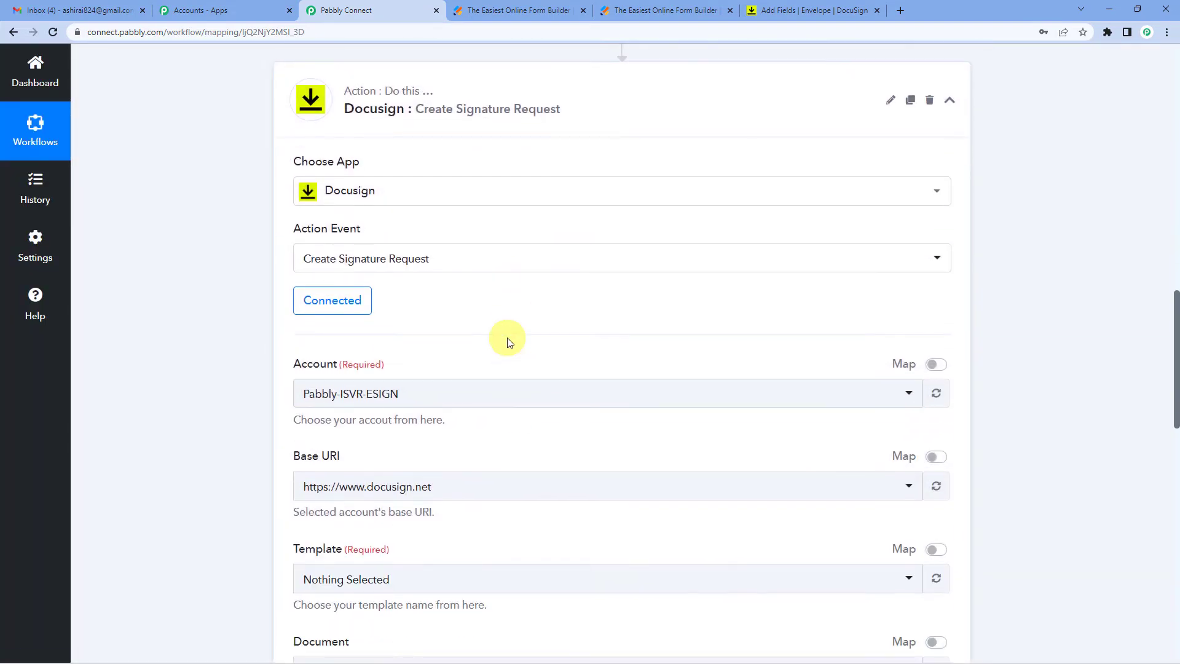
scroll(506, 338, down, 1)
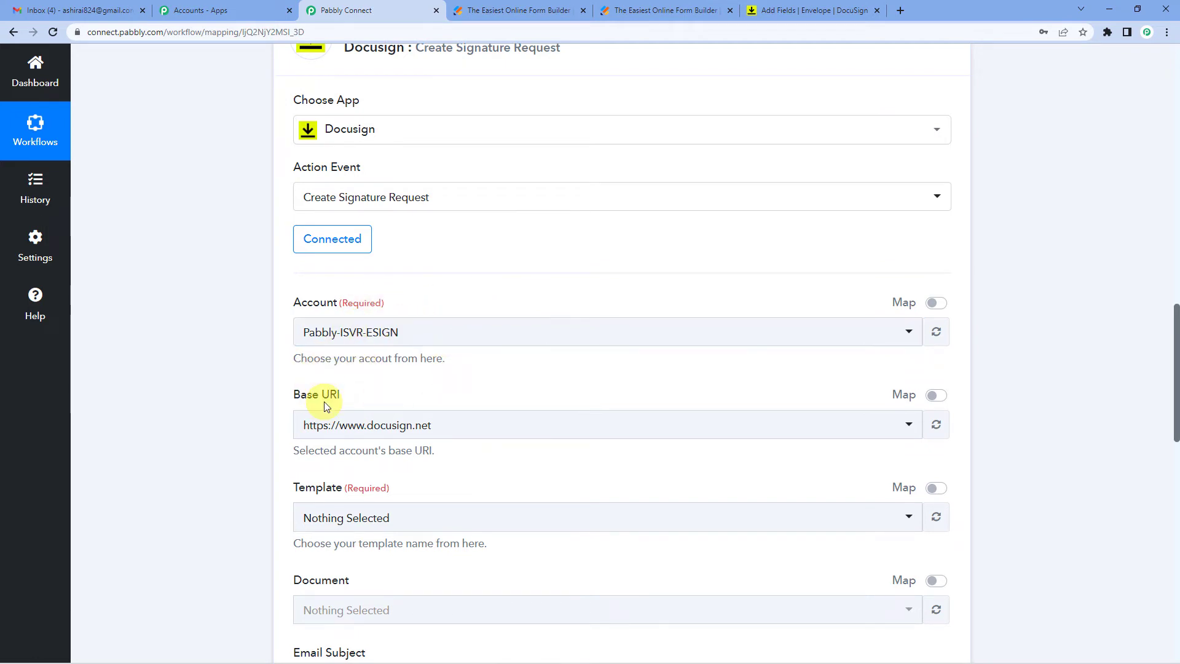
scroll(313, 399, down, 2)
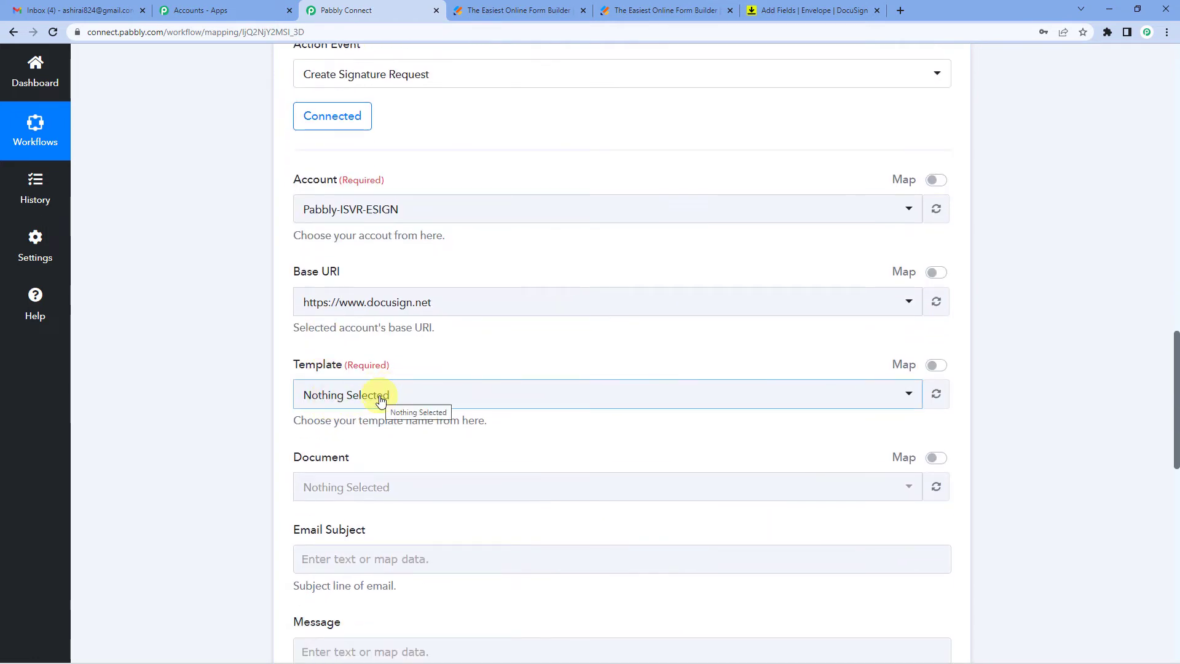
click(378, 397)
click(435, 372)
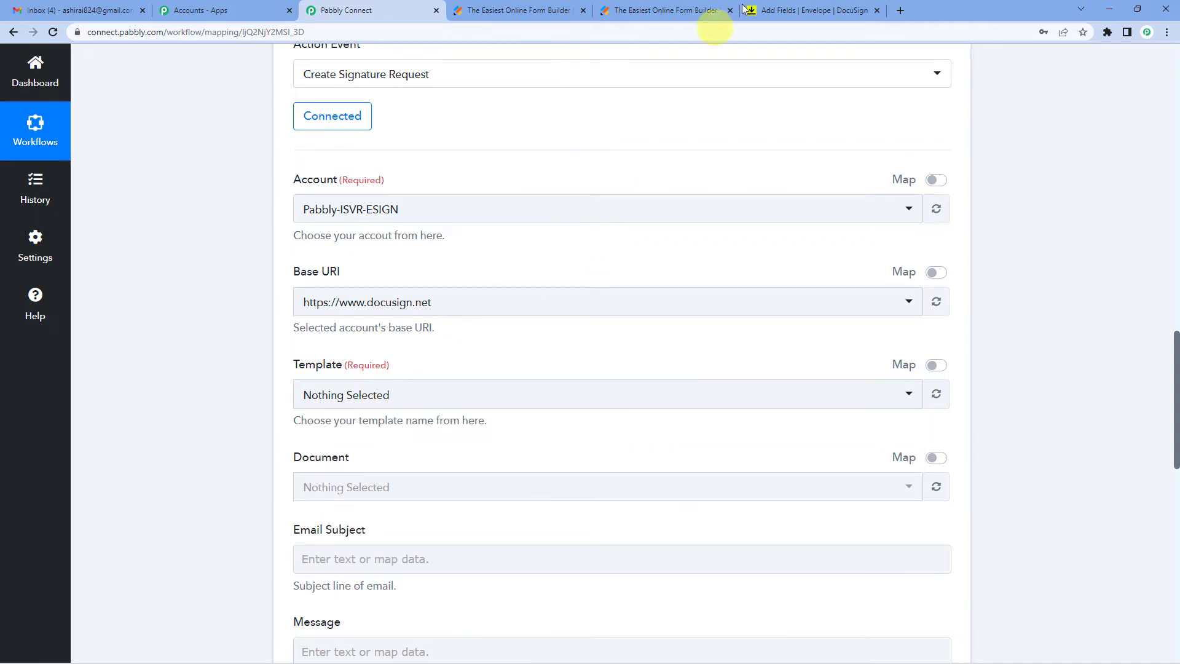
- Switch to DocuSign and examine the consent letter, including its student name, class and parent signature fields
click(765, 11)
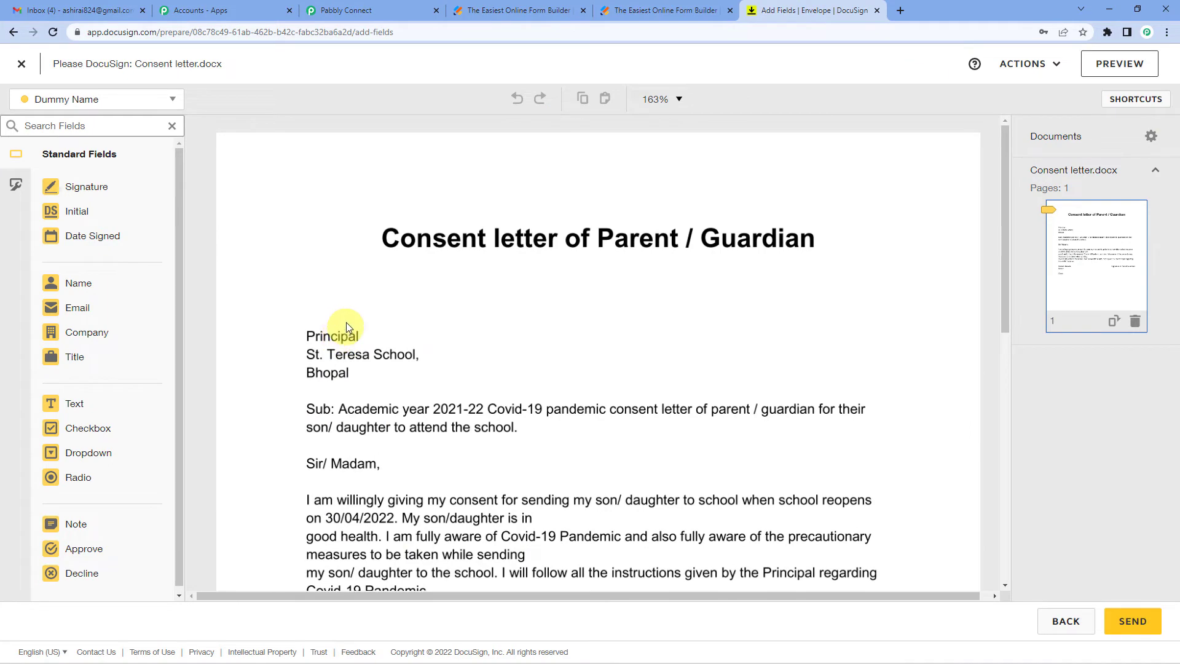
scroll(345, 327, down, 7)
scroll(484, 324, up, 5)
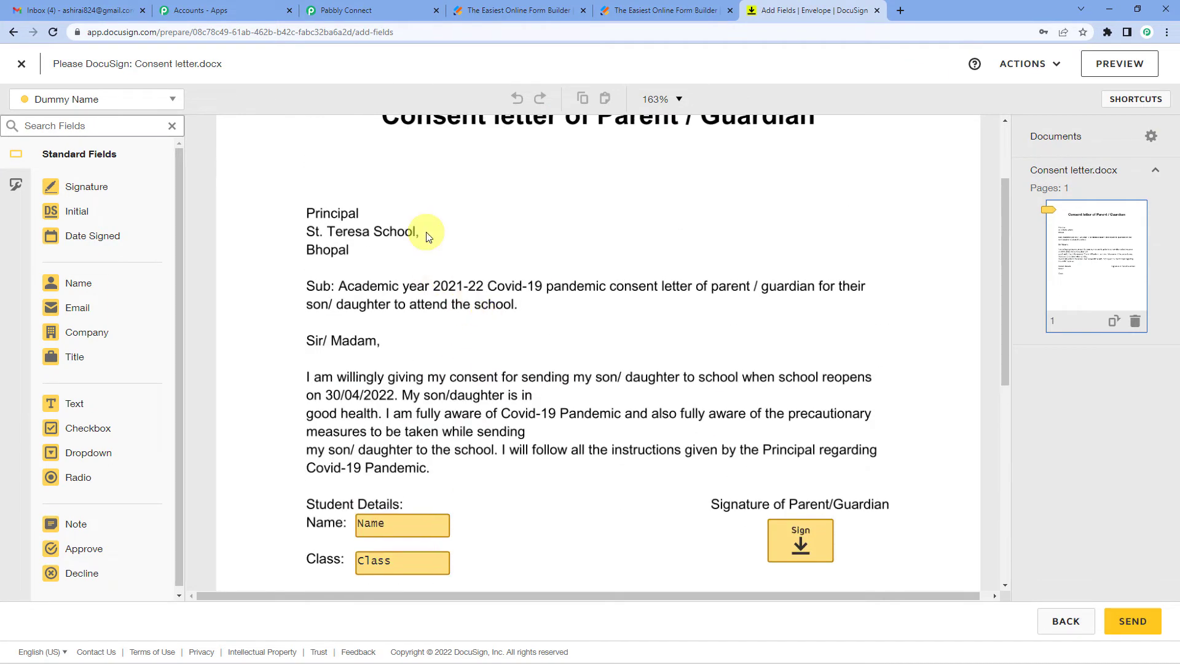
scroll(430, 231, up, 1)
scroll(530, 295, down, 3)
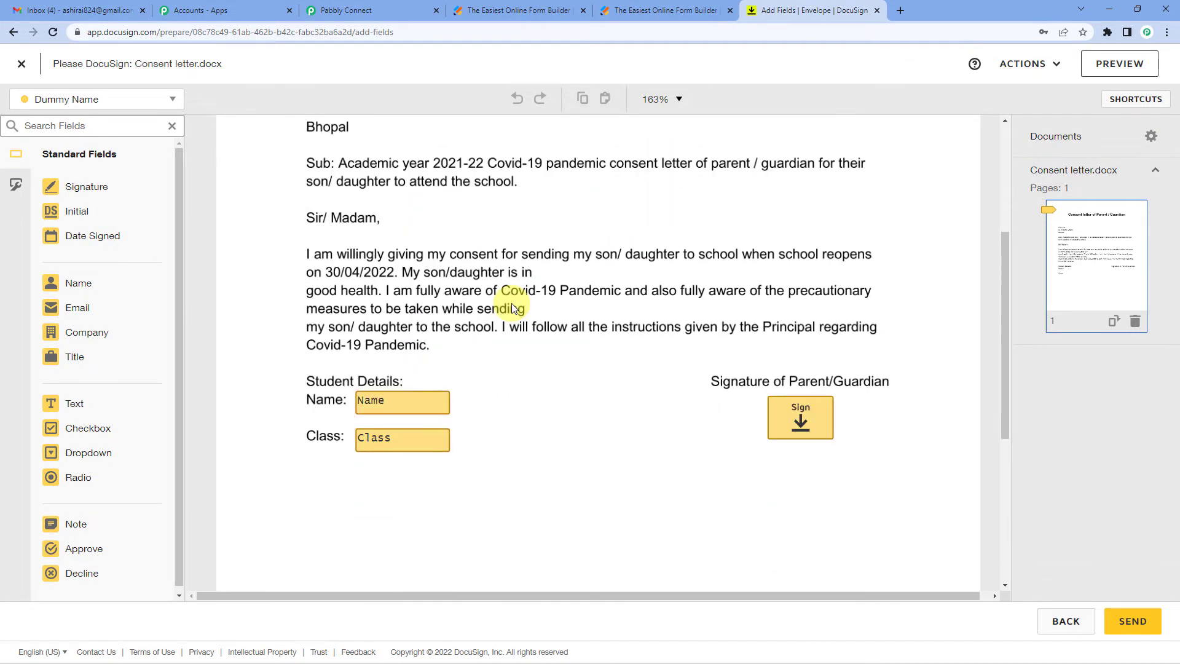
scroll(511, 303, down, 1)
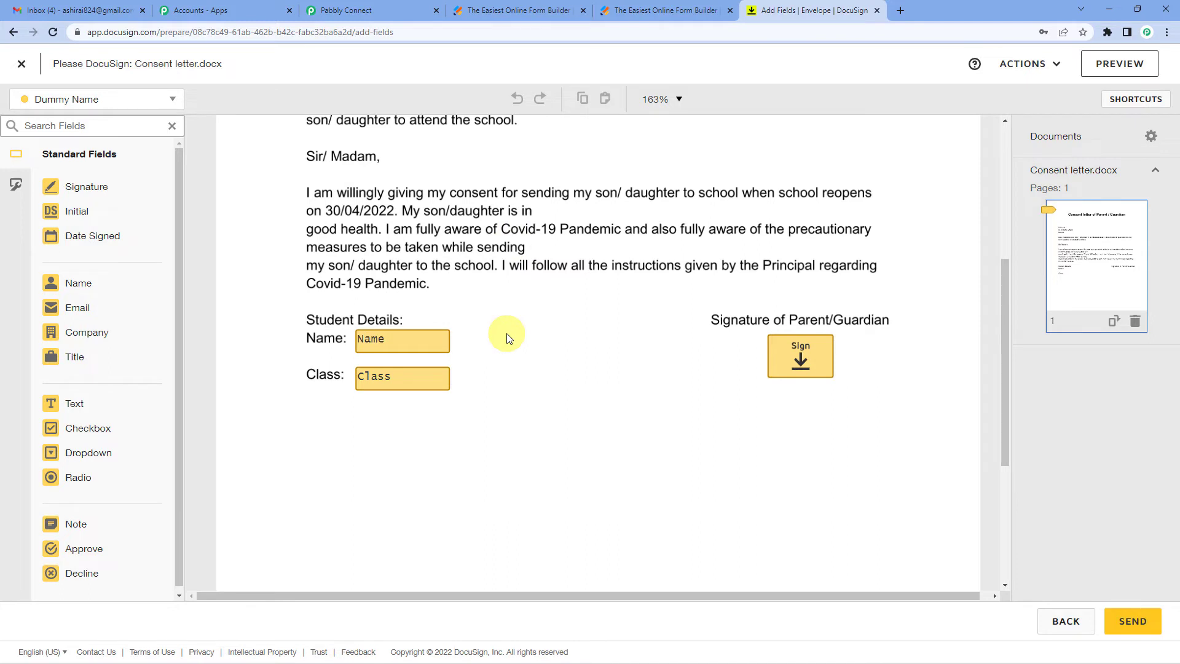
scroll(506, 333, up, 2)
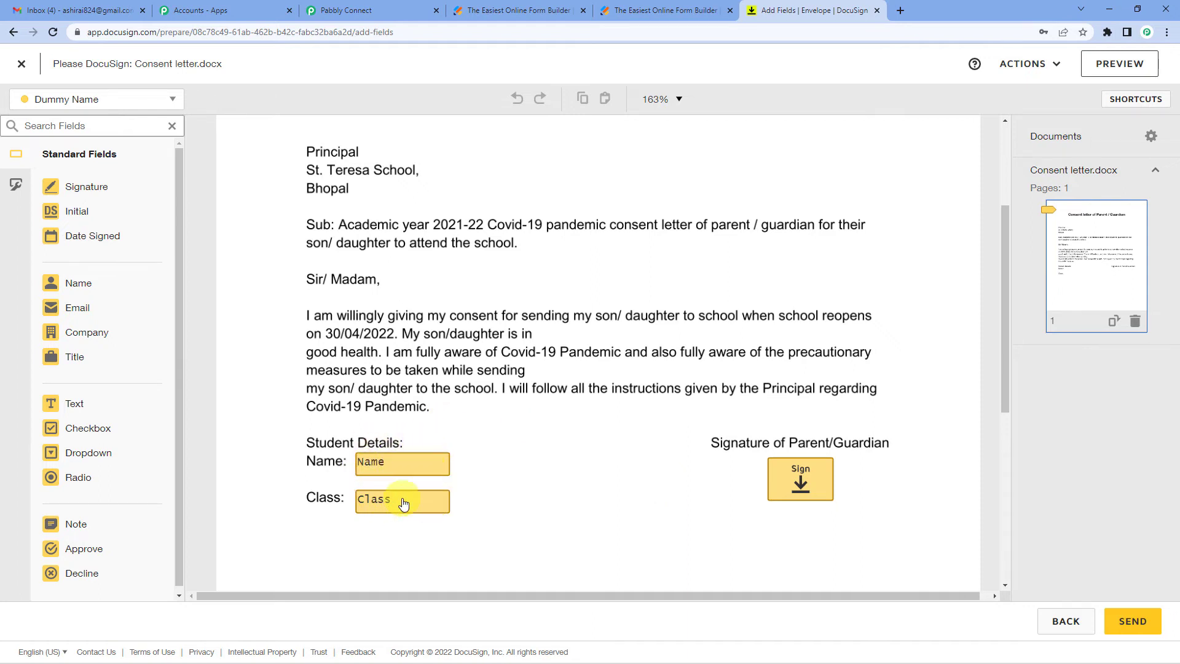
- Return to Pabbly Connect and set the template to Consent Letter for Parents, with Consent letter.docx as its document
click(394, 6)
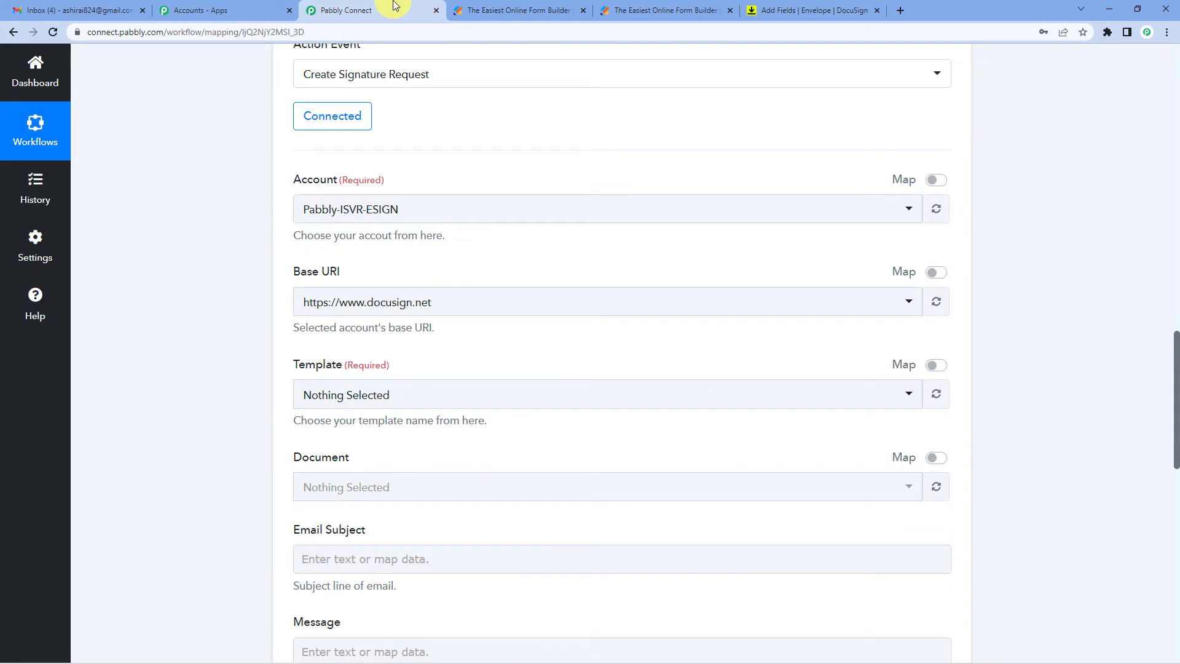
click(363, 395)
scroll(372, 406, down, 1)
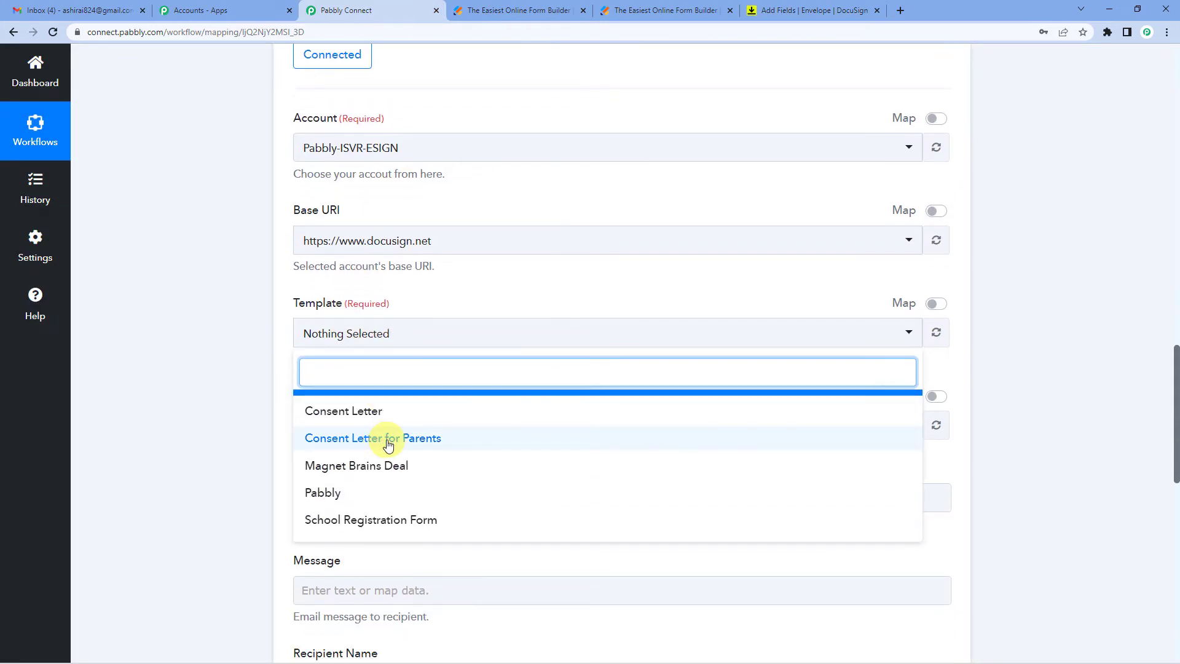
click(388, 440)
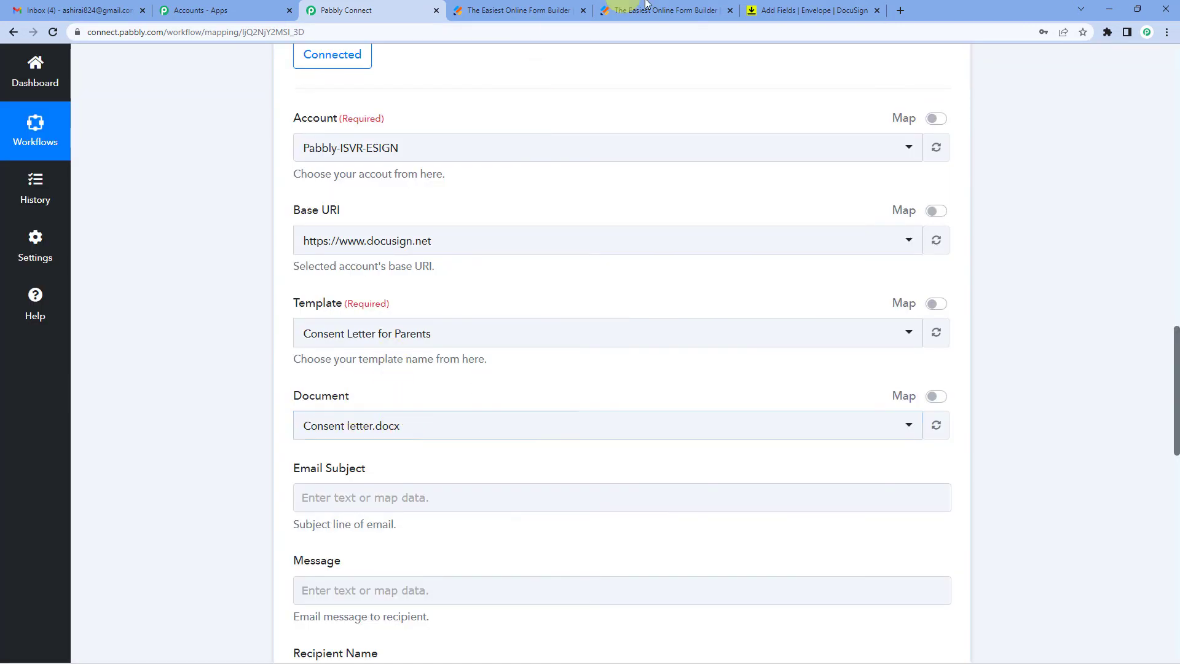
- Compare the consent letter in DocuSign with the selected template and document, and return to the action's email settings in Pabbly Connect
click(761, 5)
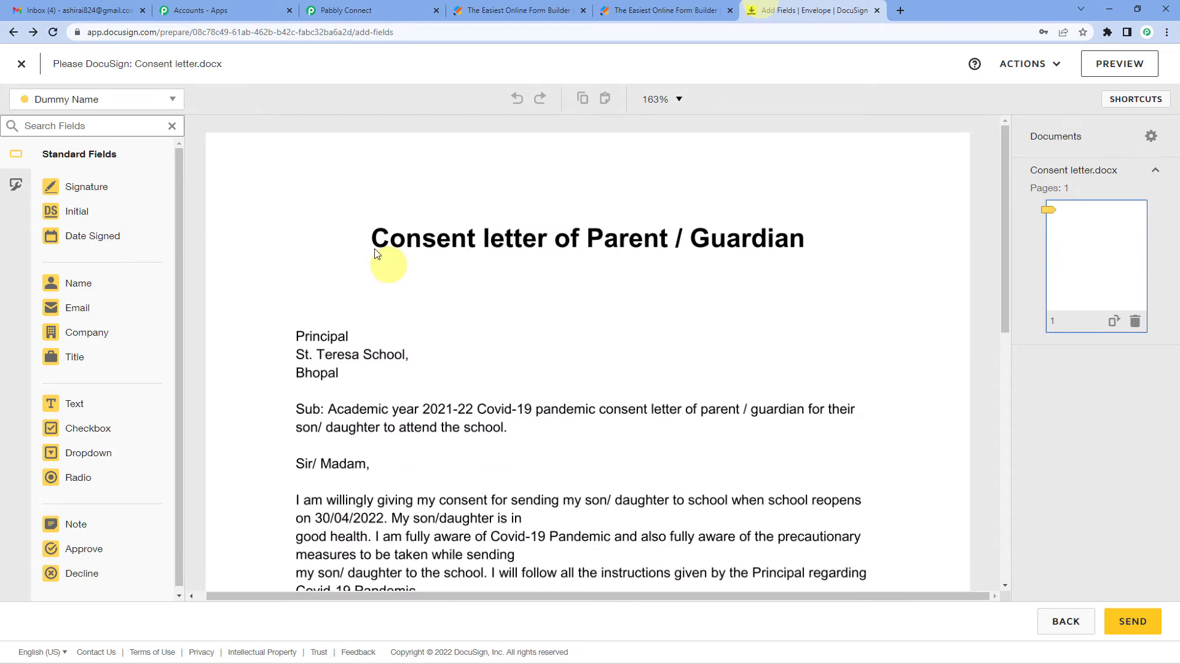
click(344, 9)
scroll(378, 378, down, 1)
scroll(400, 381, down, 2)
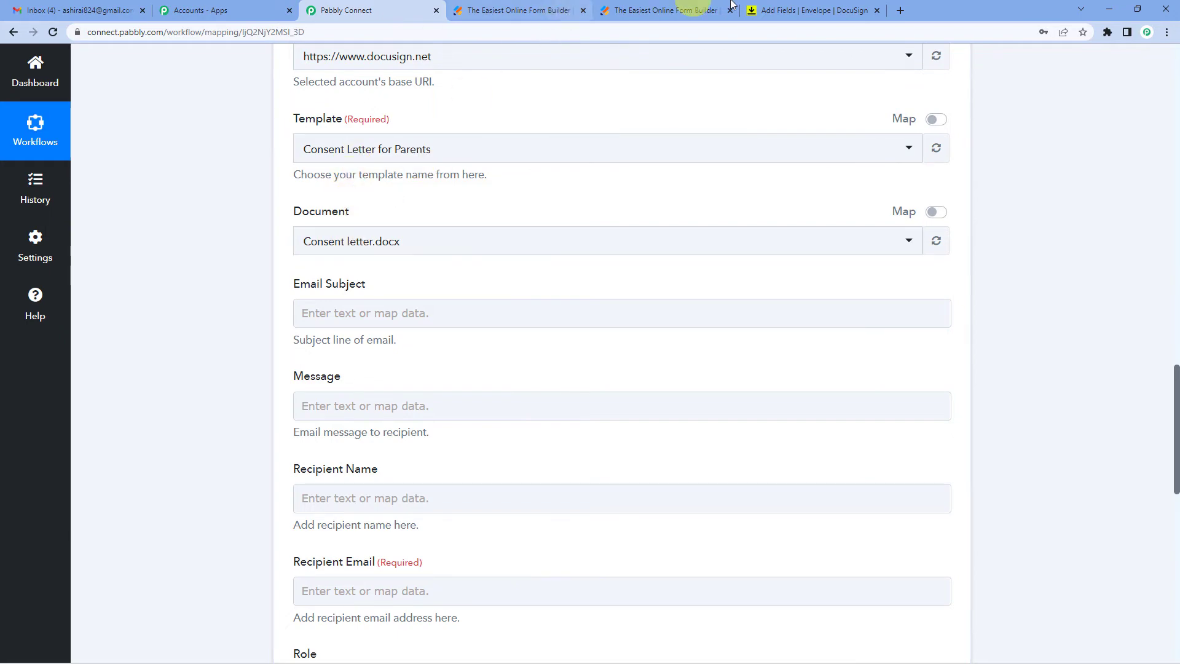
click(805, 10)
click(404, 9)
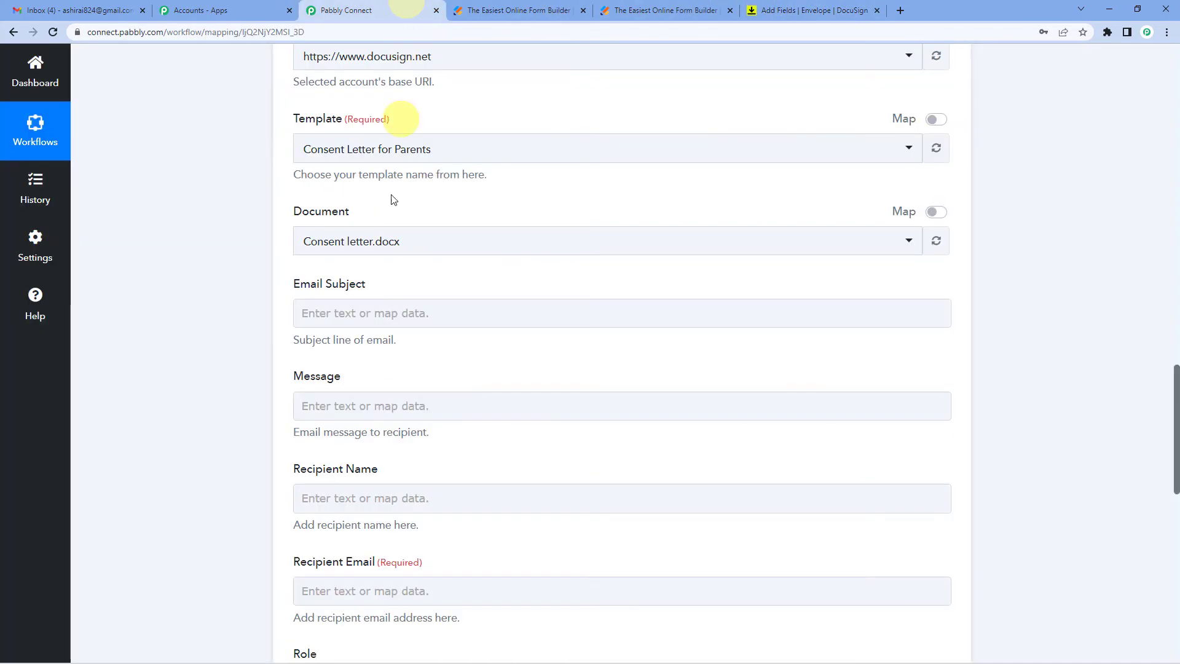
- Set the signature request's email subject to "Consent Letter"
click(367, 314)
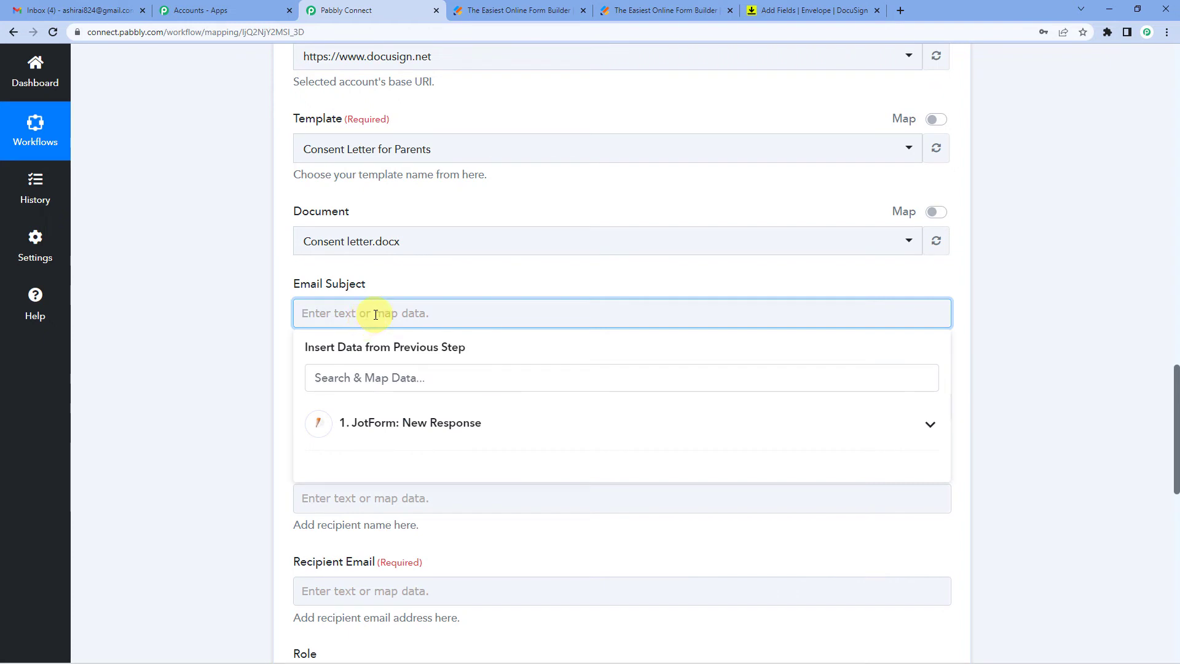
text(C)
click(396, 282)
- Map the Recipient Name to the ParentsName First and ParentsName Last values from the JotForm response
scroll(376, 356, down, 2)
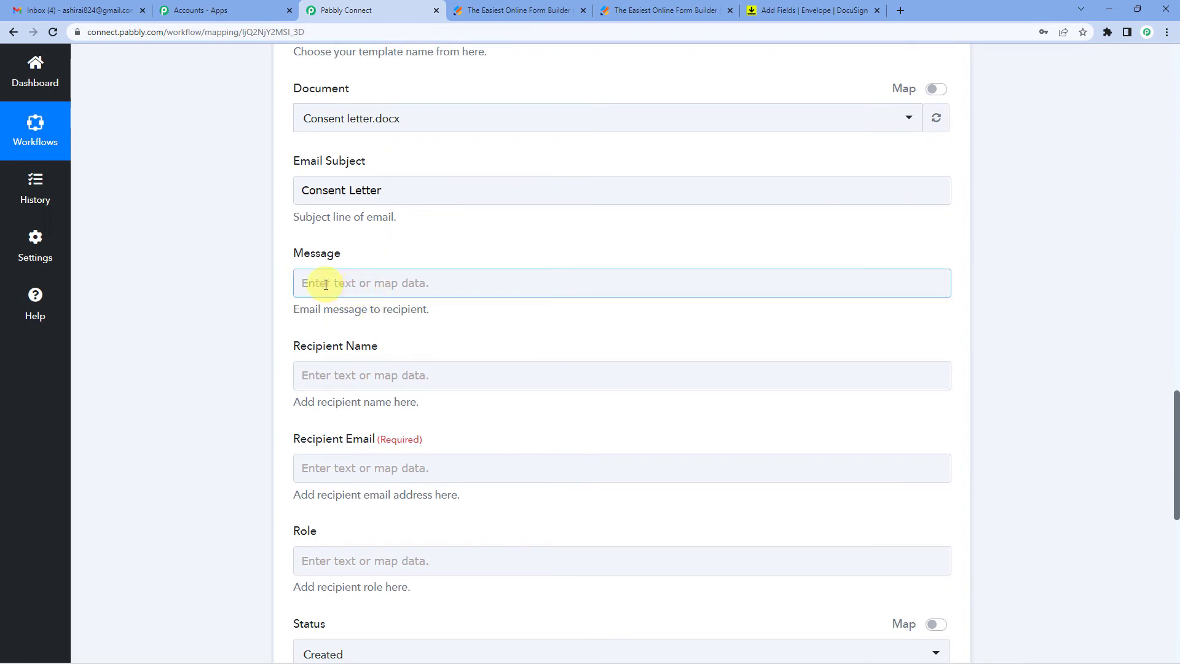
scroll(313, 284, down, 1)
click(349, 314)
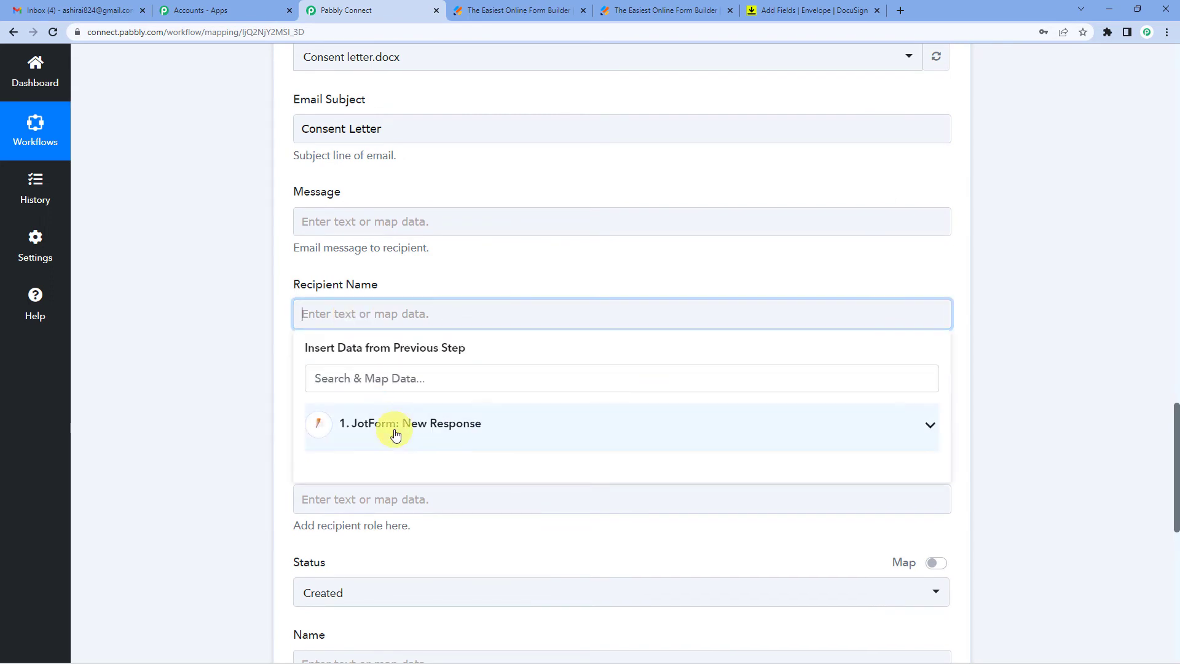
click(396, 430)
scroll(411, 429, down, 1)
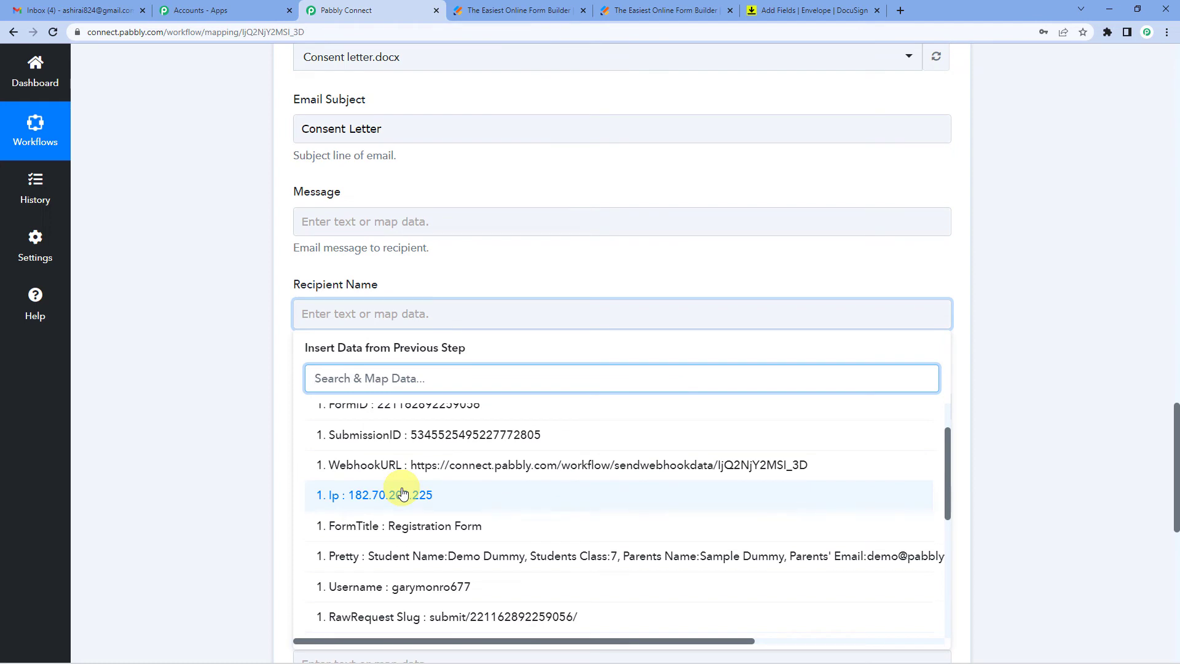
scroll(403, 493, down, 1)
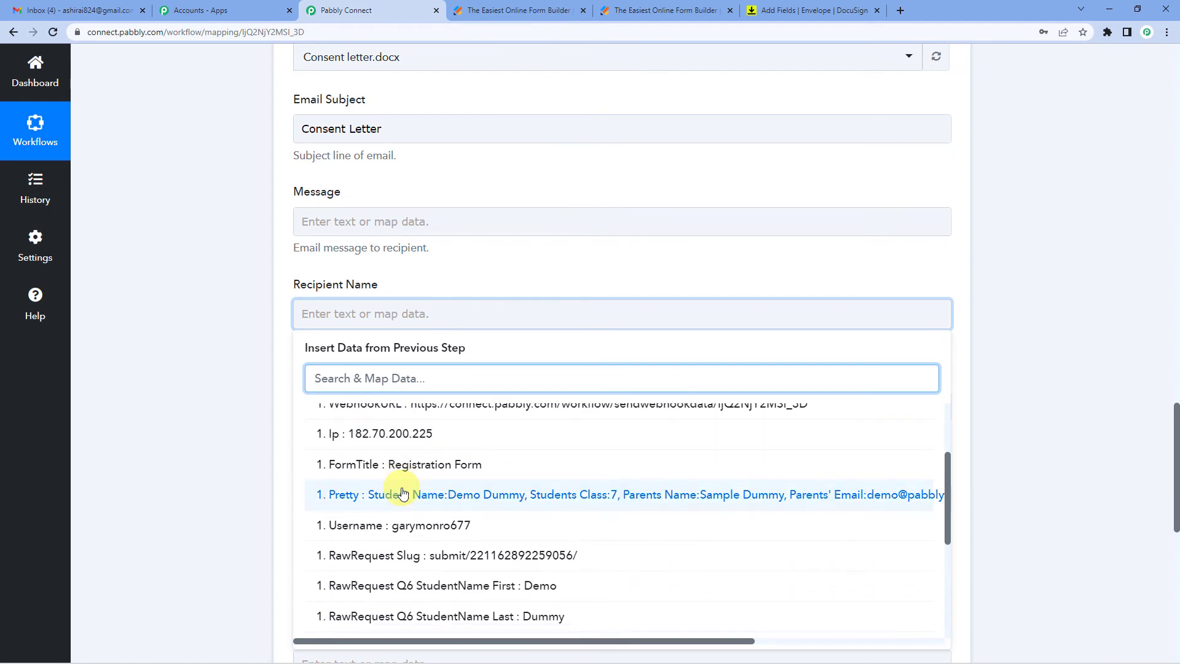
scroll(403, 493, down, 3)
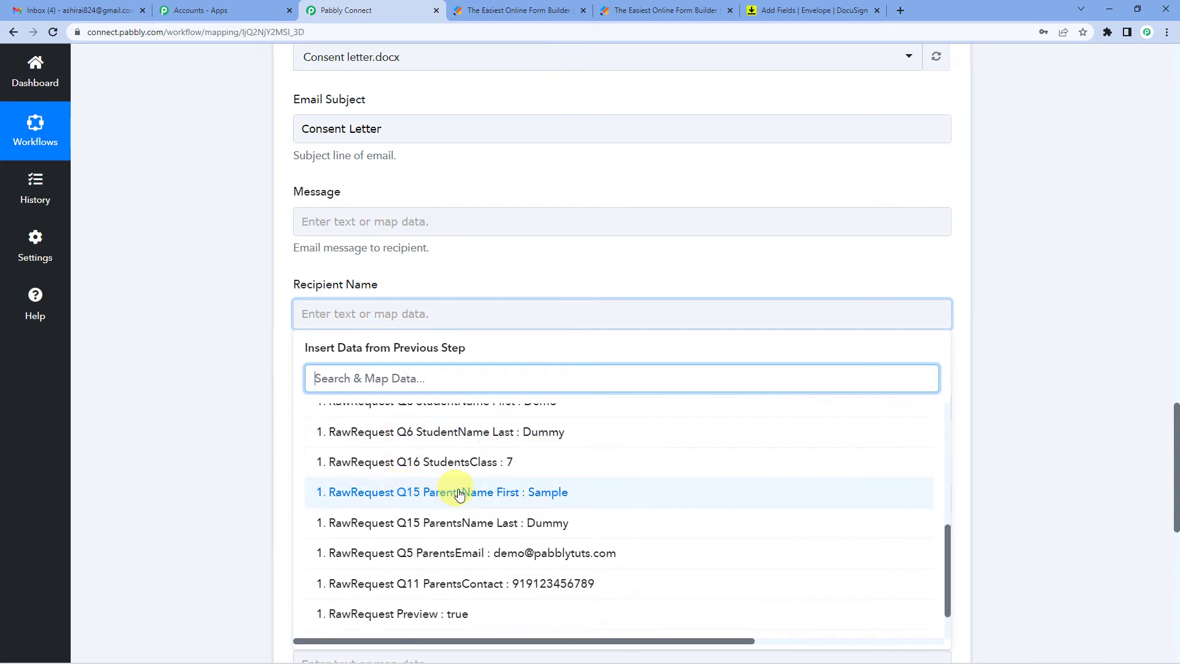
click(461, 494)
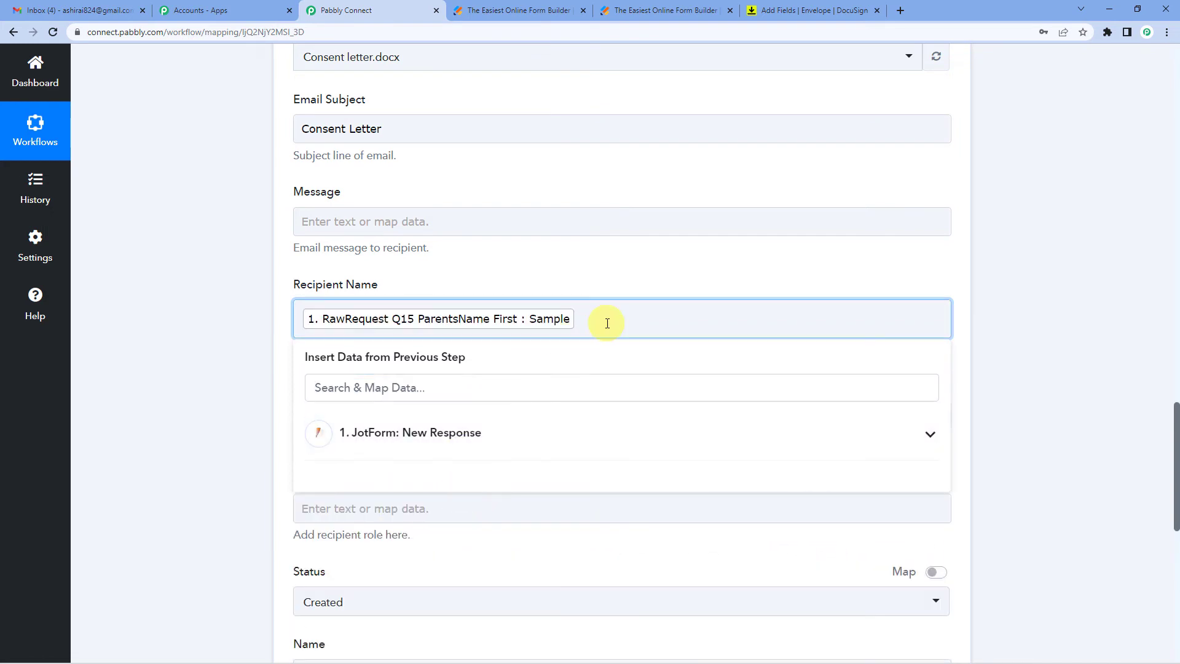
click(447, 452)
scroll(500, 508, down, 4)
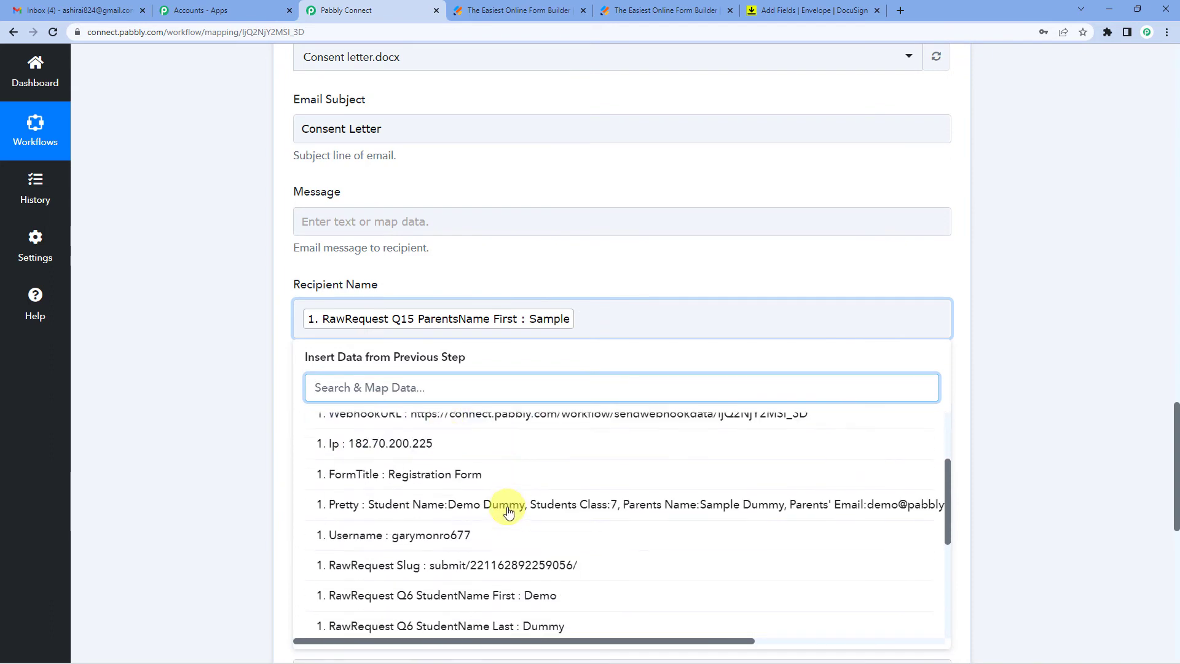
scroll(504, 520, down, 2)
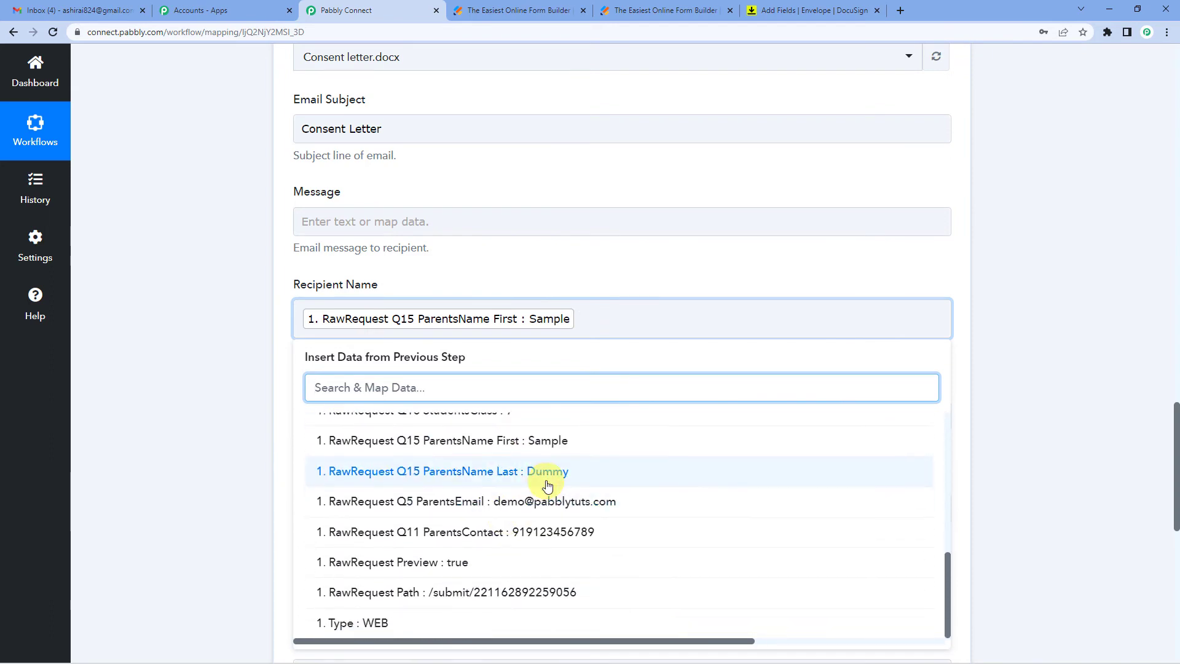
click(545, 478)
click(274, 389)
- Map the required Recipient Email to the ParentsEmail value from the JotForm response
click(361, 415)
click(360, 416)
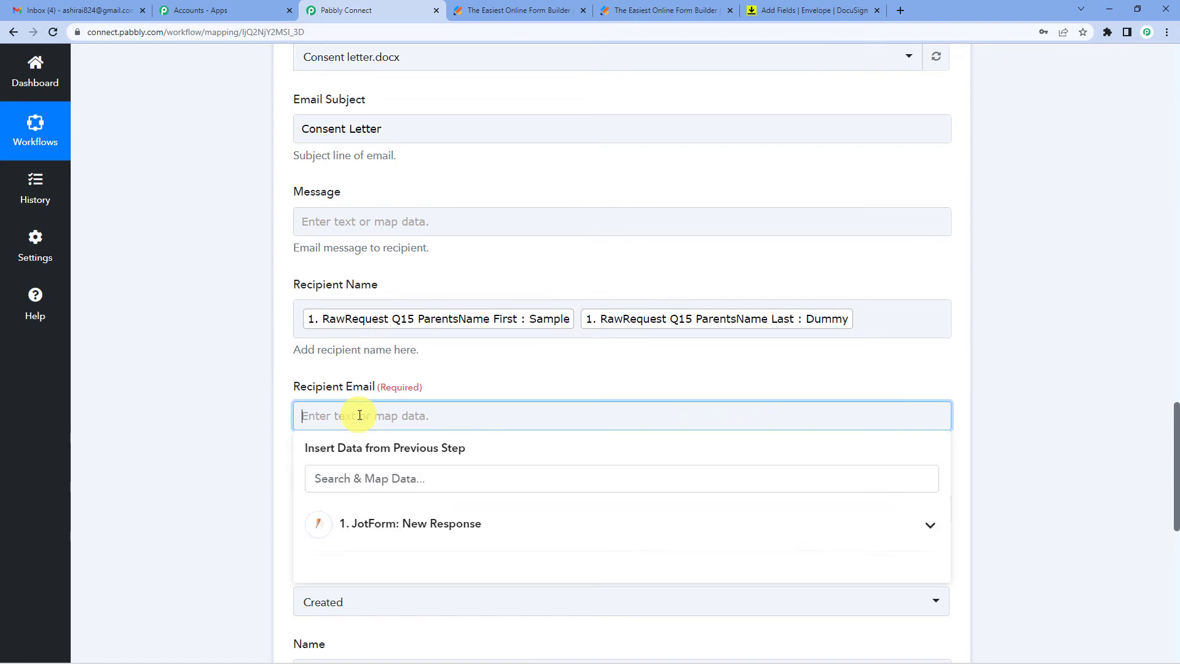
click(326, 523)
scroll(421, 457, down, 1)
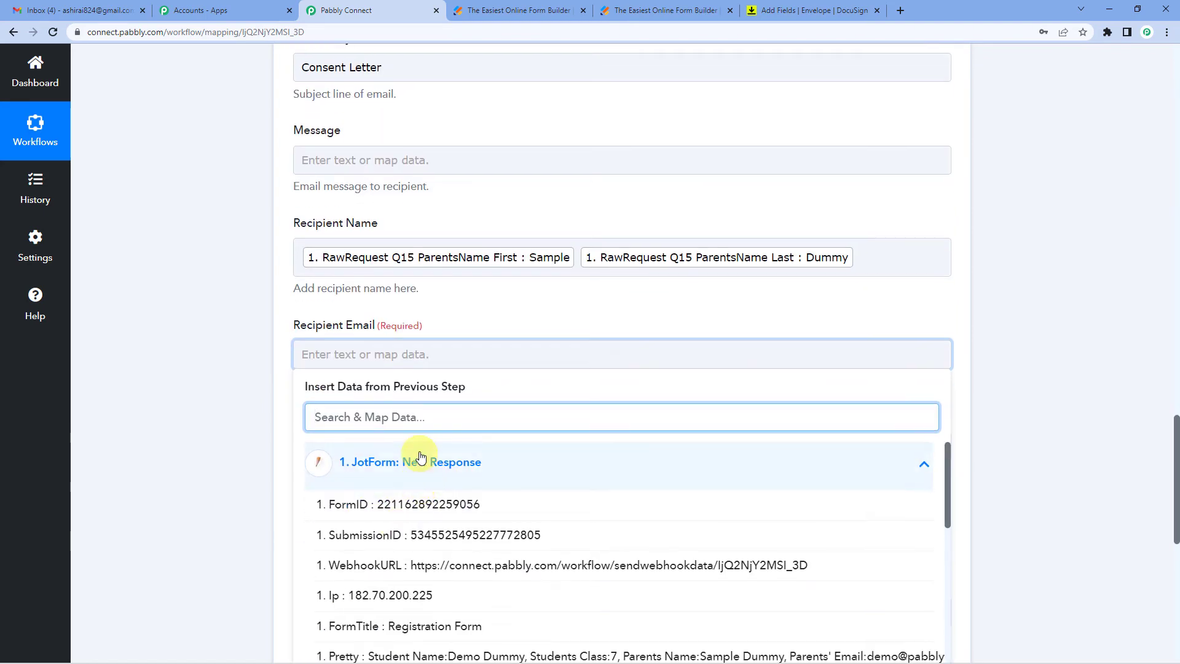
text(em)
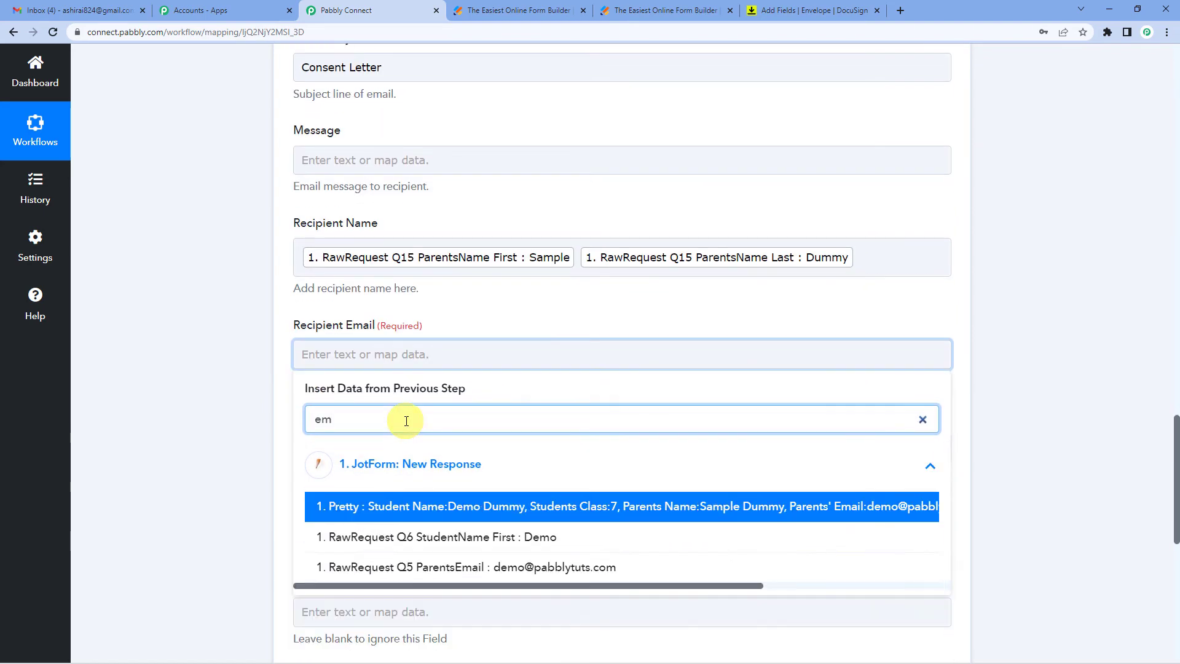
click(547, 568)
click(294, 411)
- Set the recipient's Role to "signer"
scroll(293, 410, down, 2)
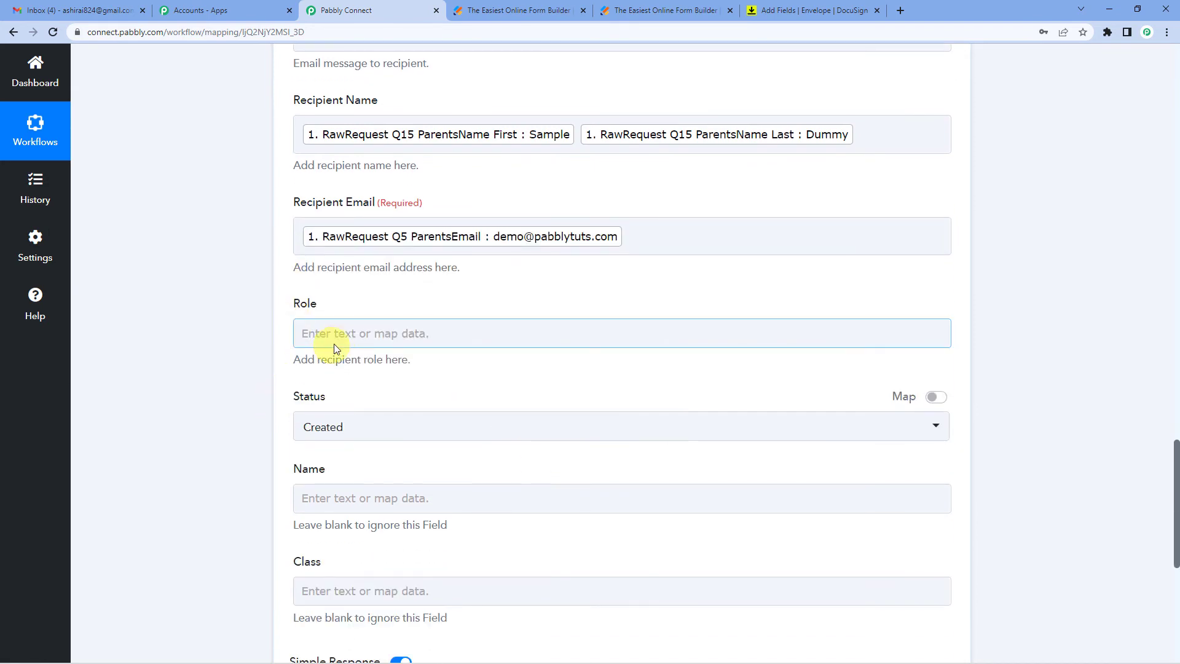
click(343, 335)
click(527, 328)
click(522, 330)
text(signer)
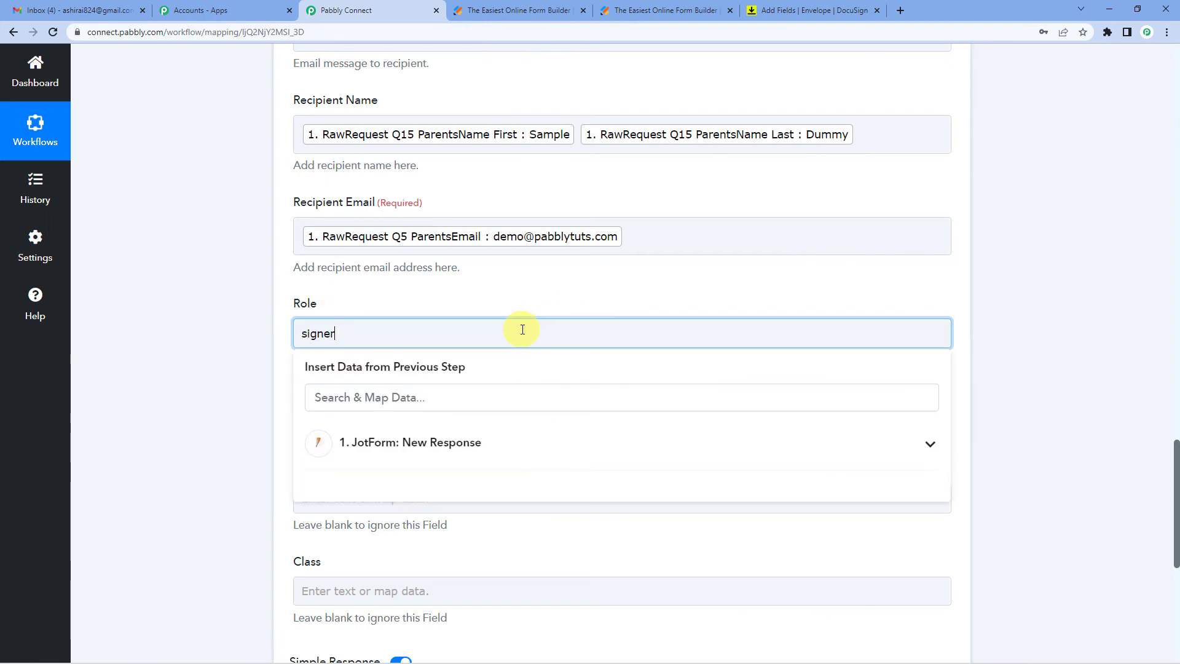
click(487, 301)
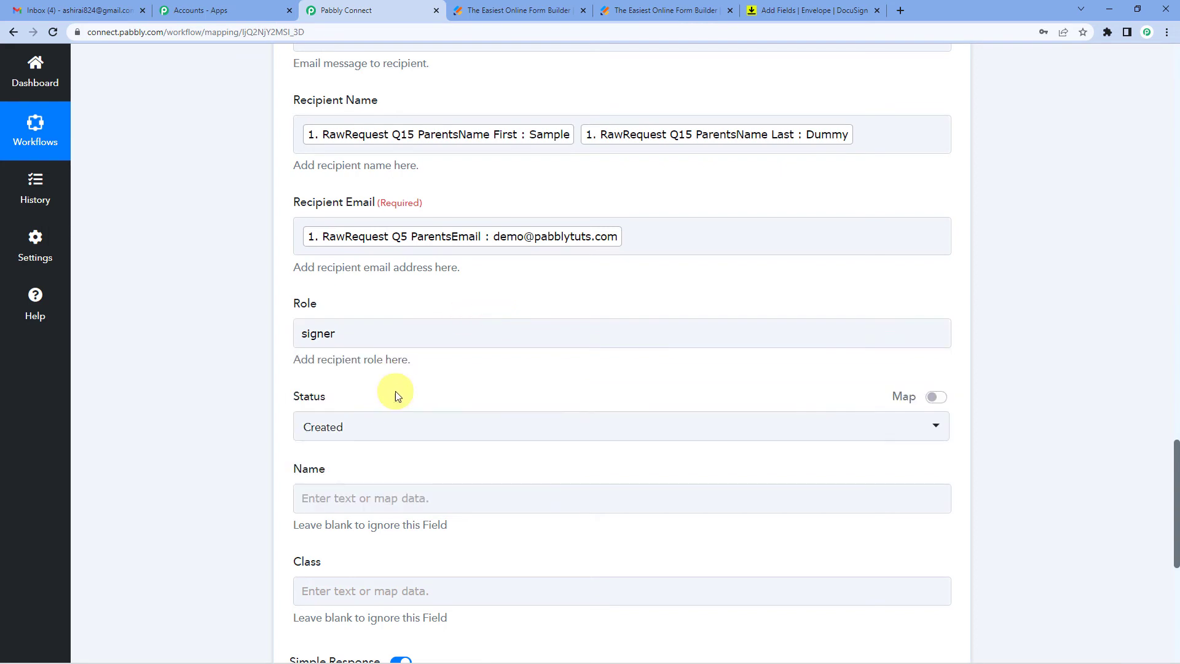
- Set the signature request's Status to Sent
scroll(393, 387, down, 1)
click(401, 367)
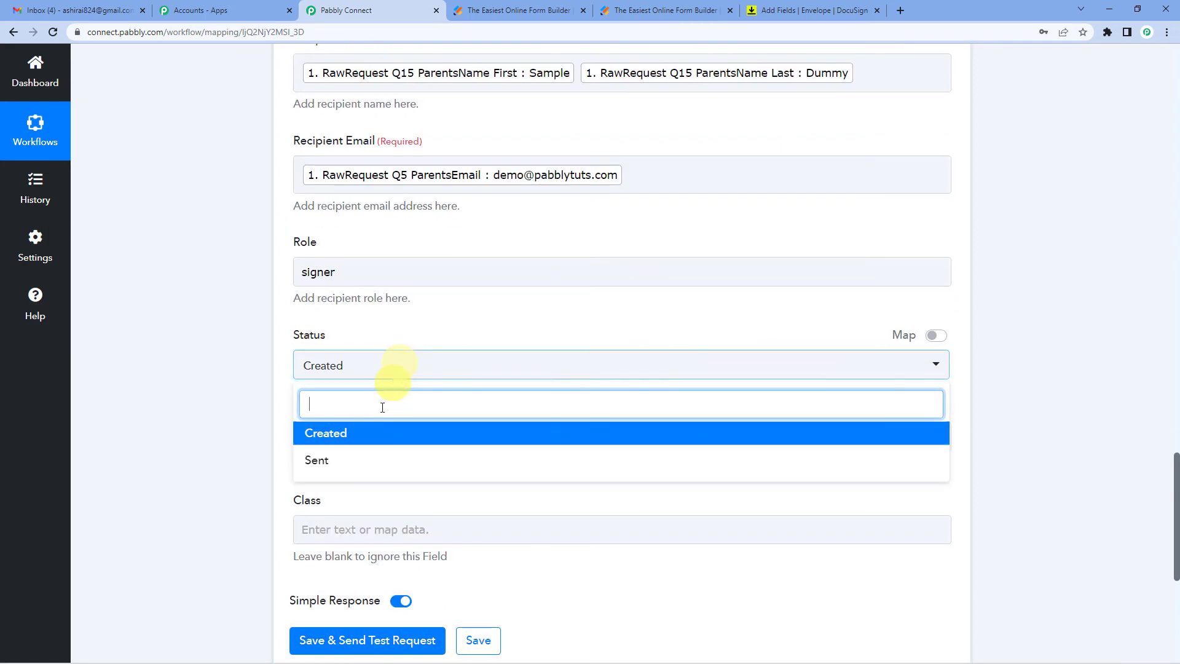
click(345, 460)
- Check the student Name and Class fields on the consent letter in DocuSign, and return to the action setup in Pabbly Connect
scroll(390, 379, down, 2)
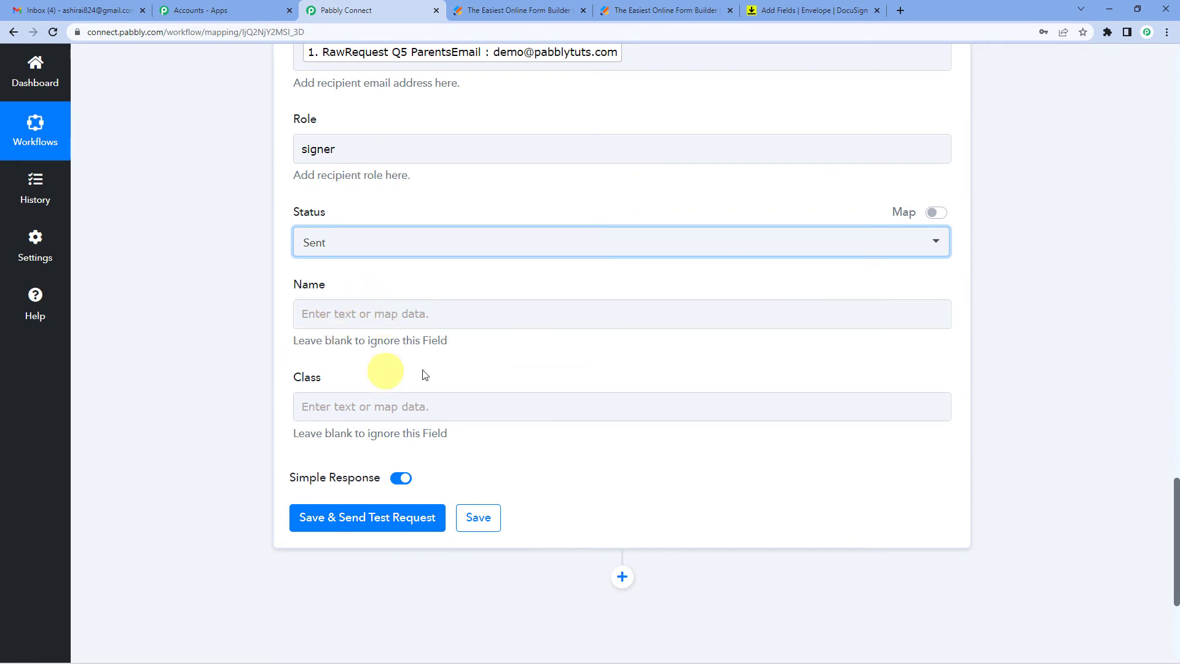
click(859, 4)
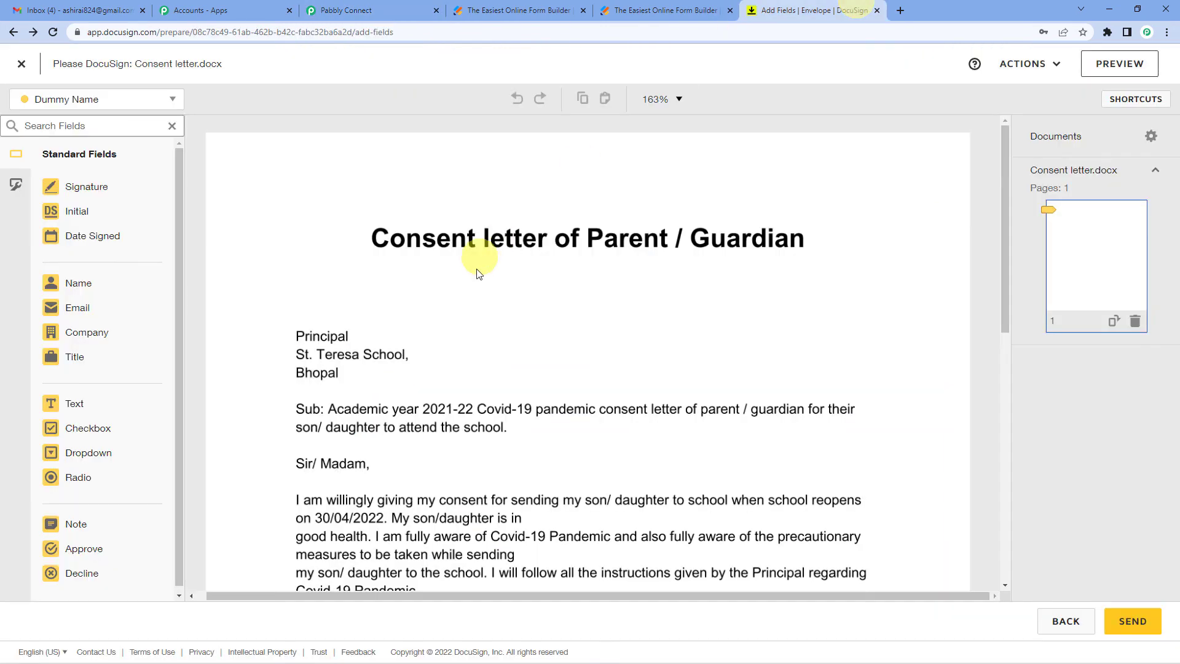
scroll(474, 258, down, 4)
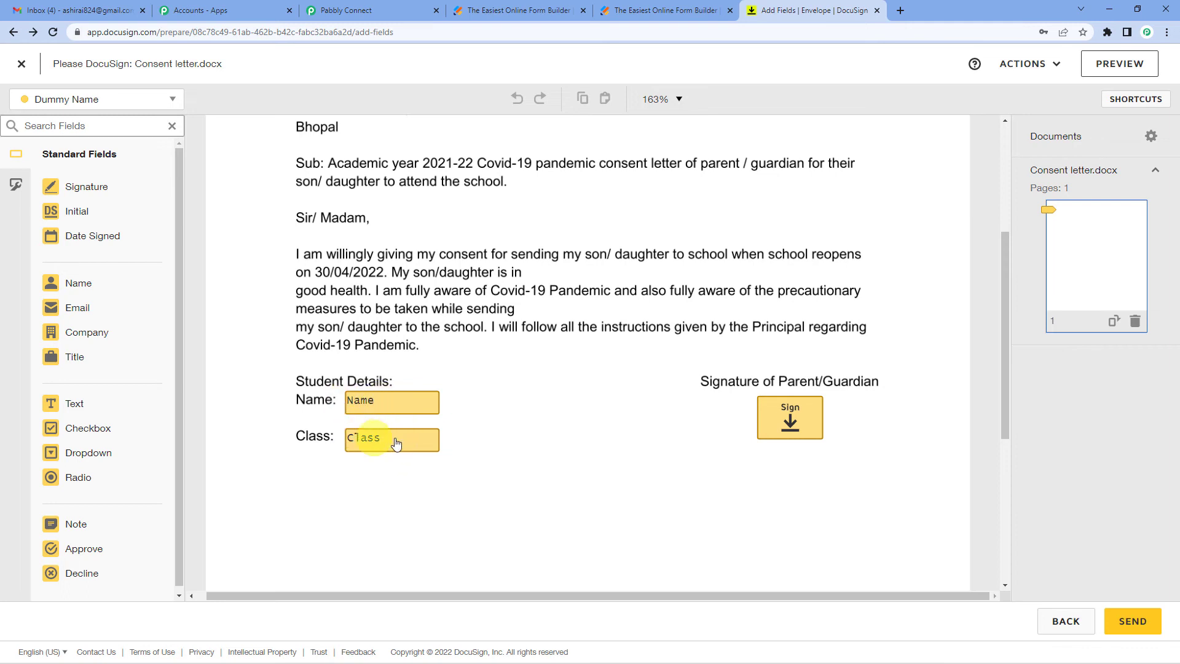
click(377, 5)
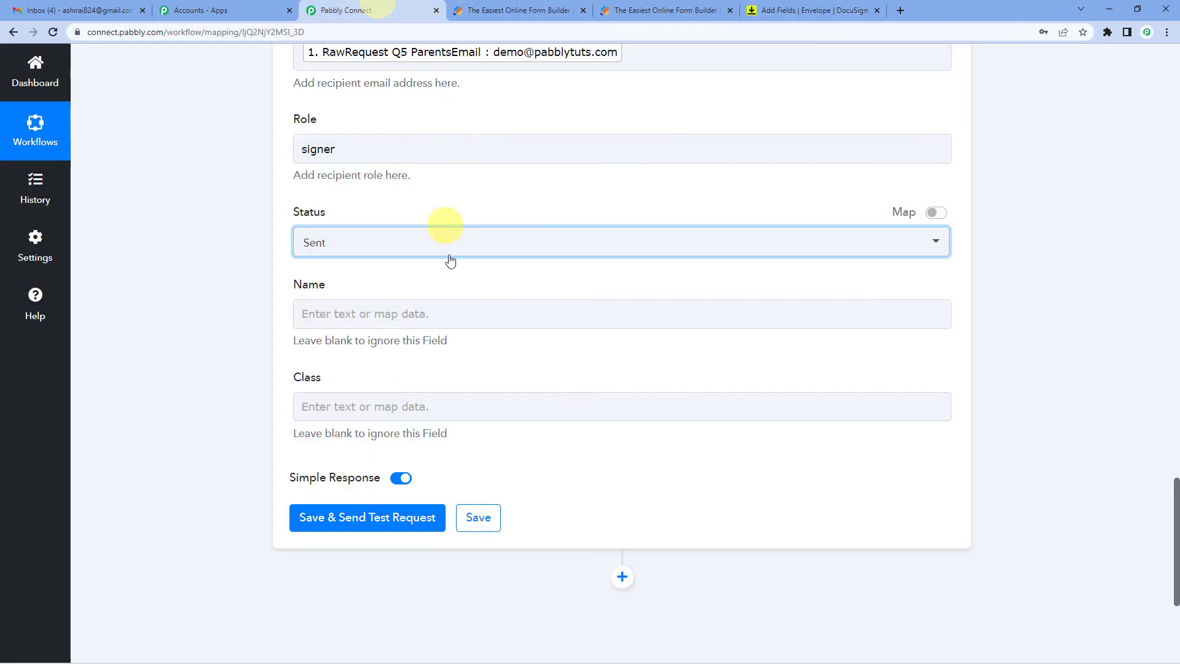
- Map the letter's Name field to the StudentName First and StudentName Last values from the JotForm response
click(393, 313)
click(416, 424)
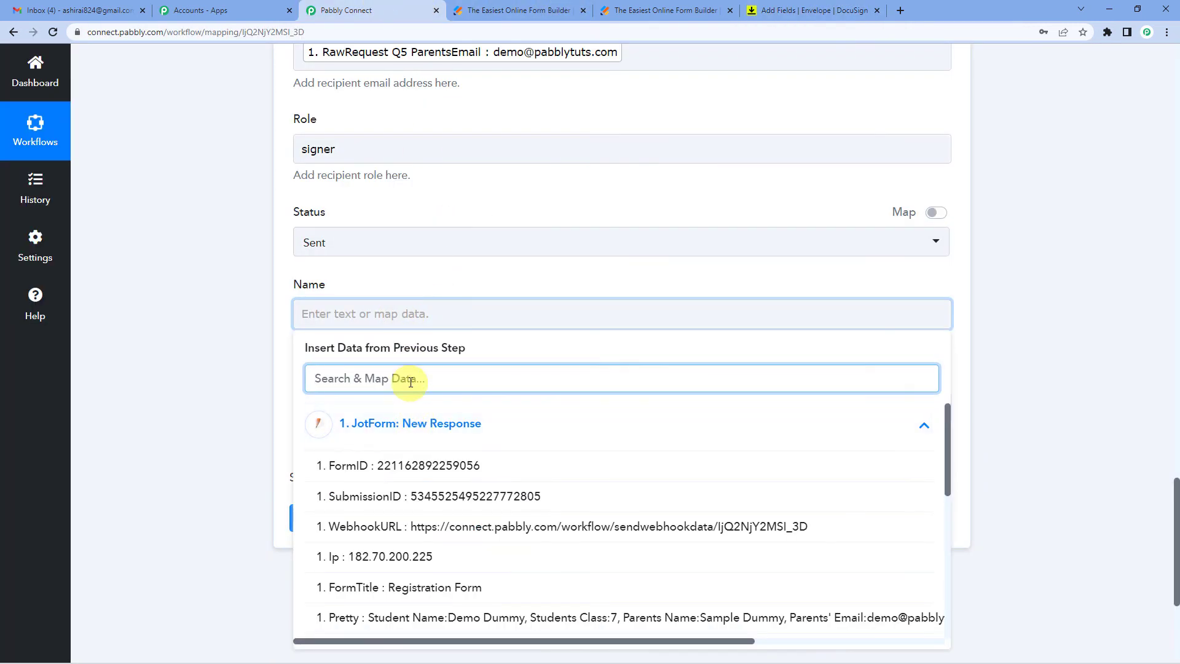
text(st)
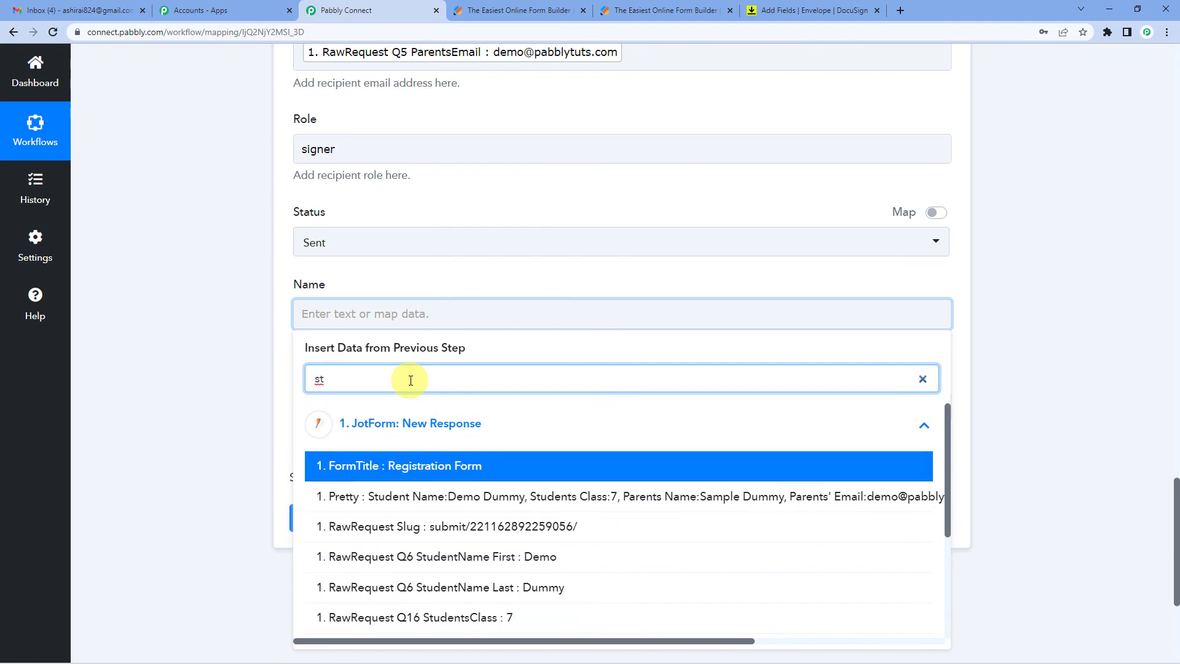
click(508, 556)
click(284, 365)
scroll(284, 367, down, 2)
click(352, 305)
click(602, 197)
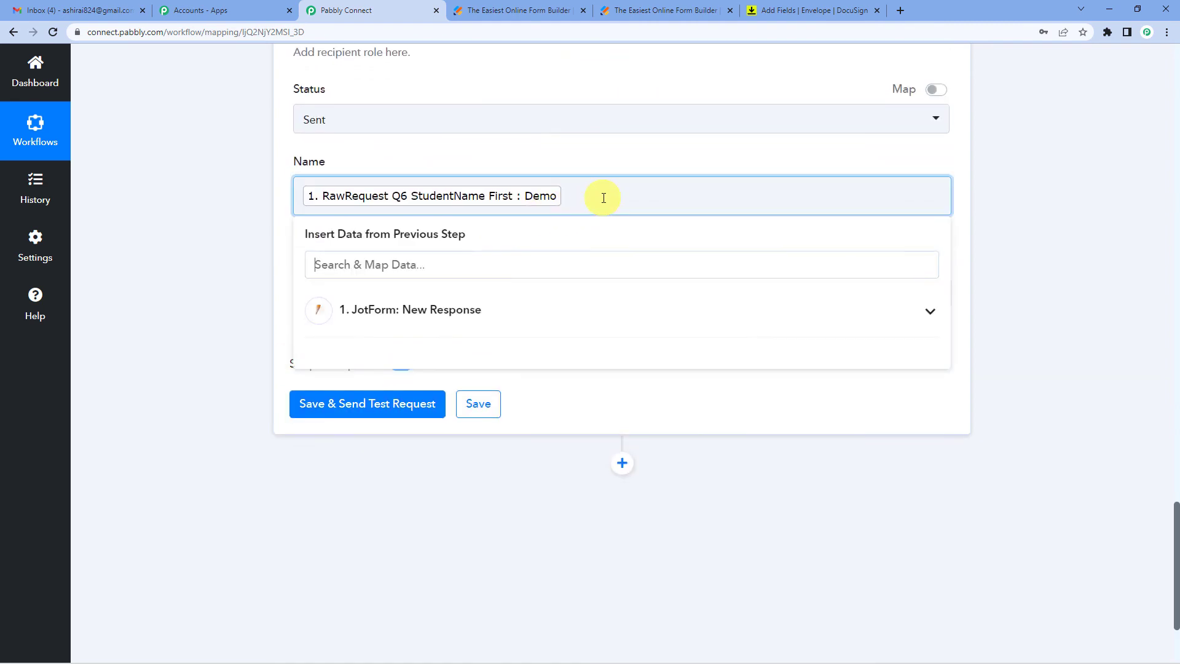
click(416, 316)
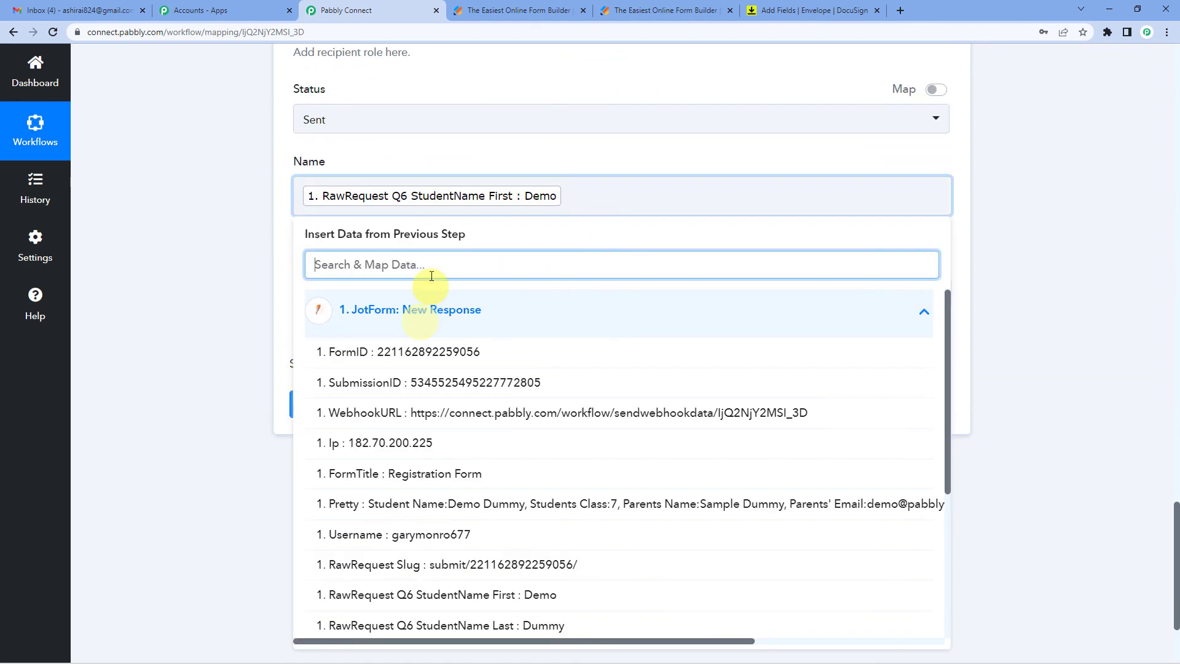
click(538, 626)
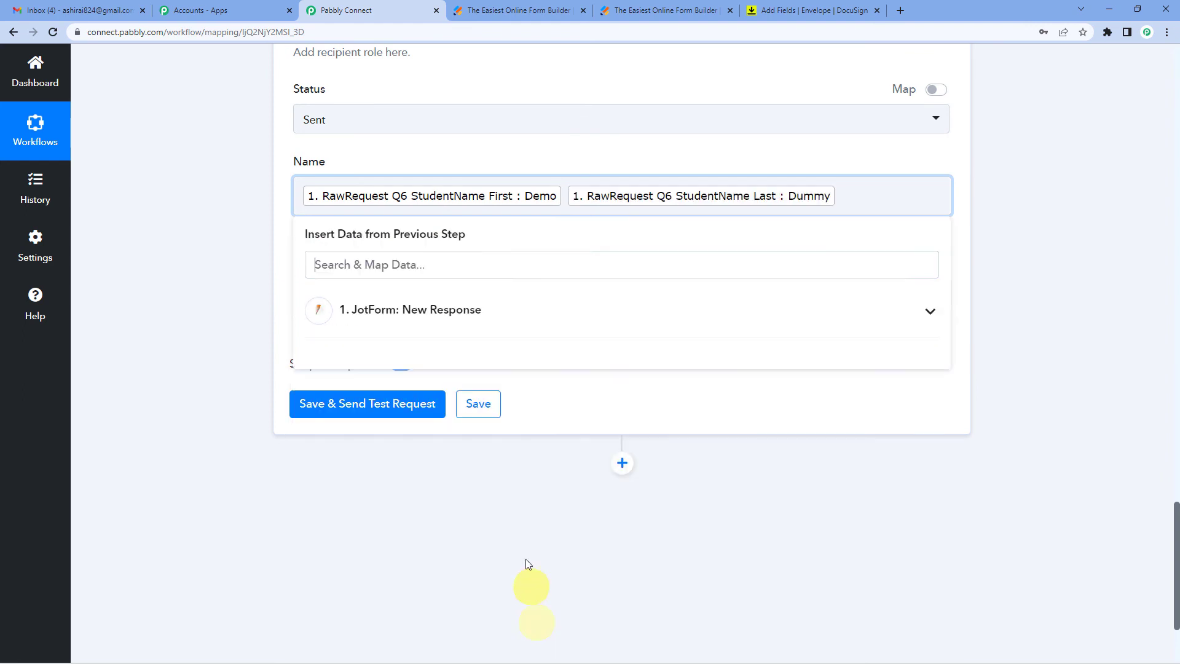
click(290, 229)
- Map the letter's Class field to the StudentsClass value from the JotForm response
click(350, 294)
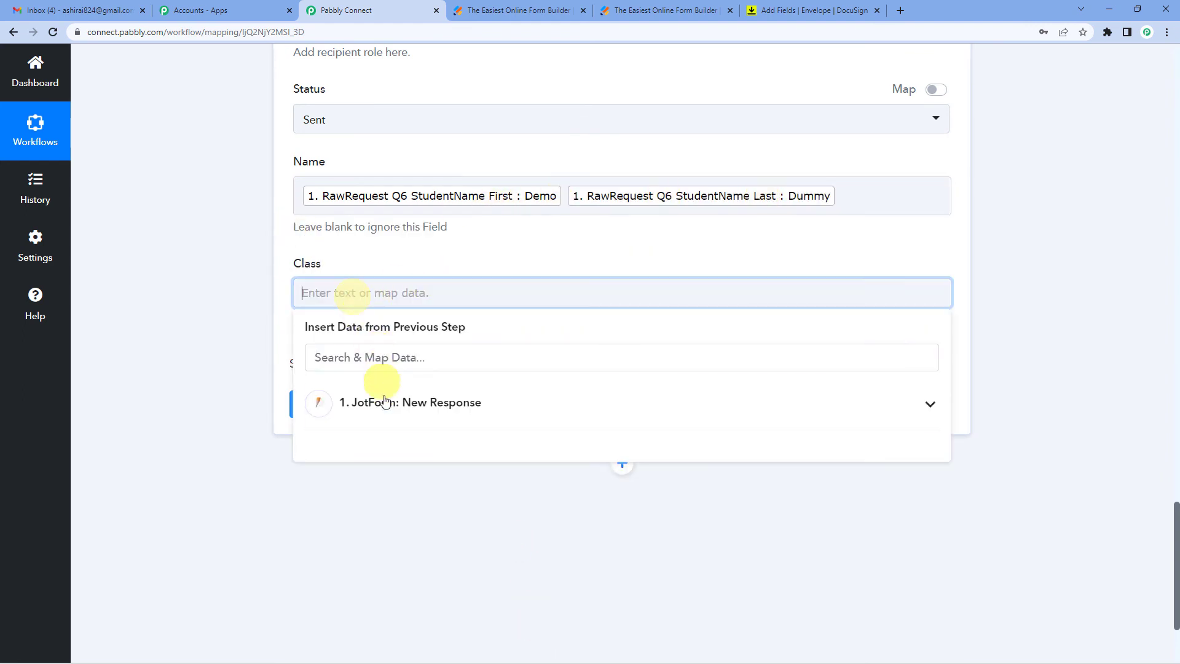
text(cla)
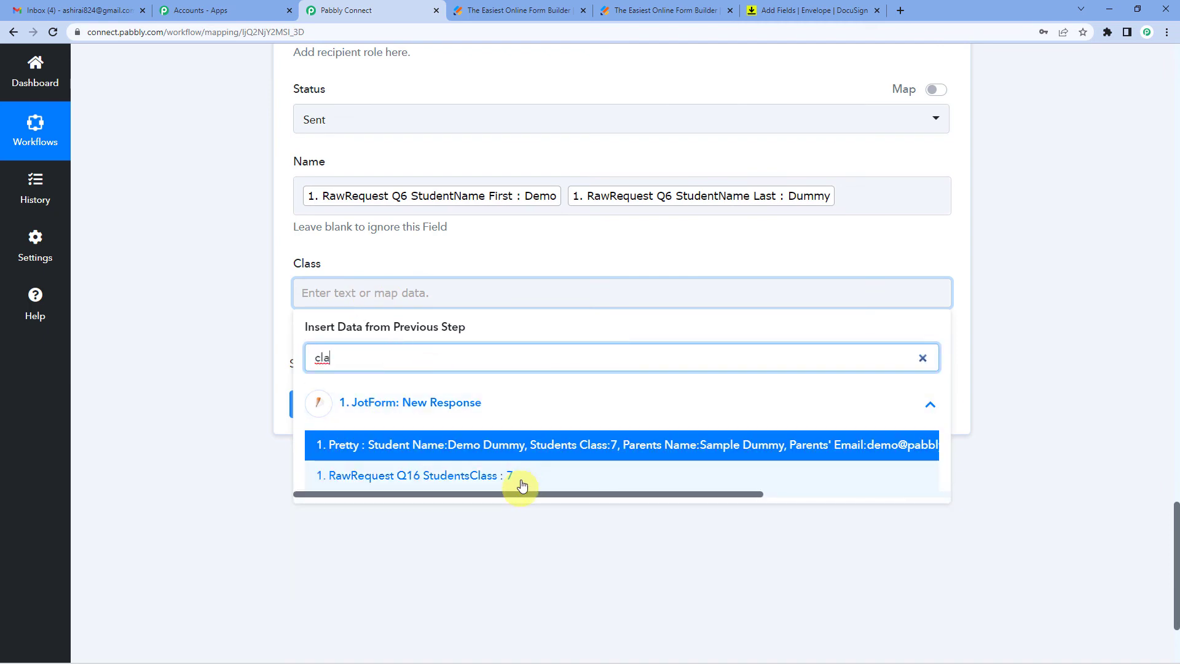
click(521, 477)
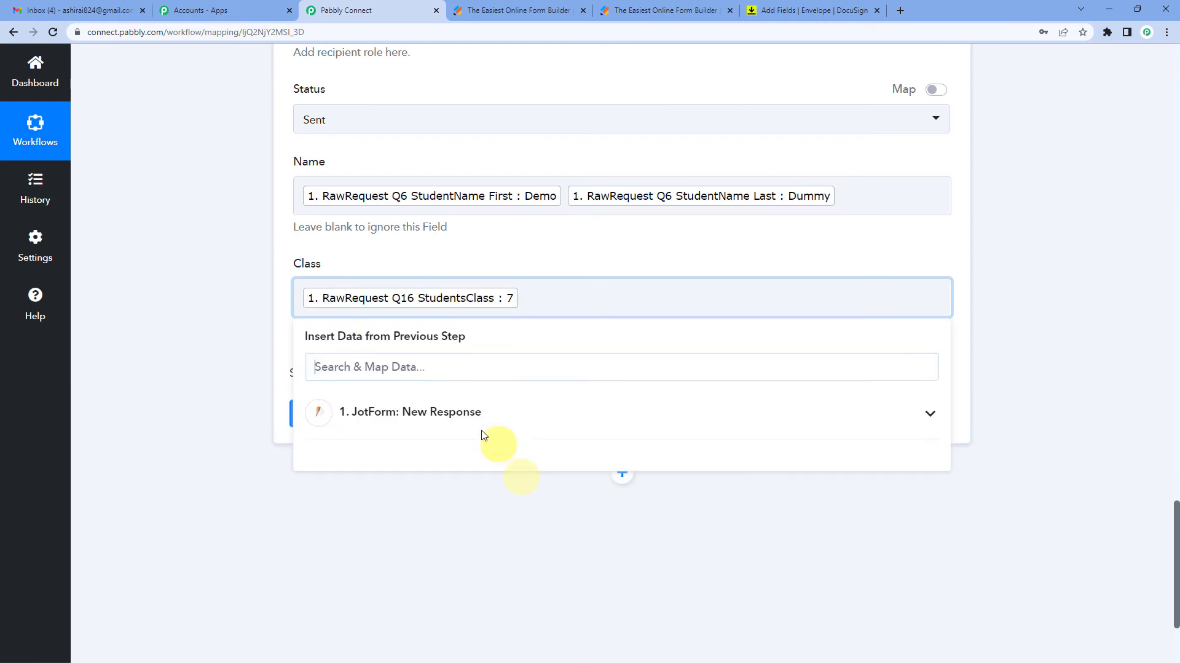
click(284, 306)
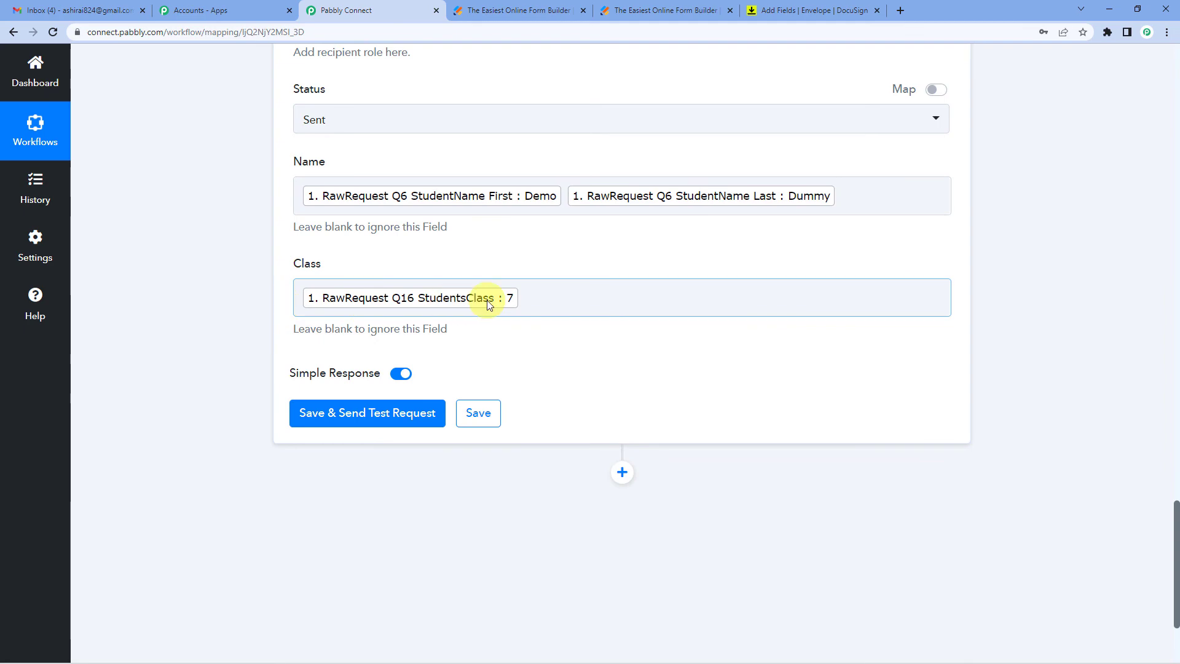
- Review the mapped recipient and student fields, and save the DocuSign action with a test request
scroll(535, 329, up, 6)
scroll(534, 330, up, 1)
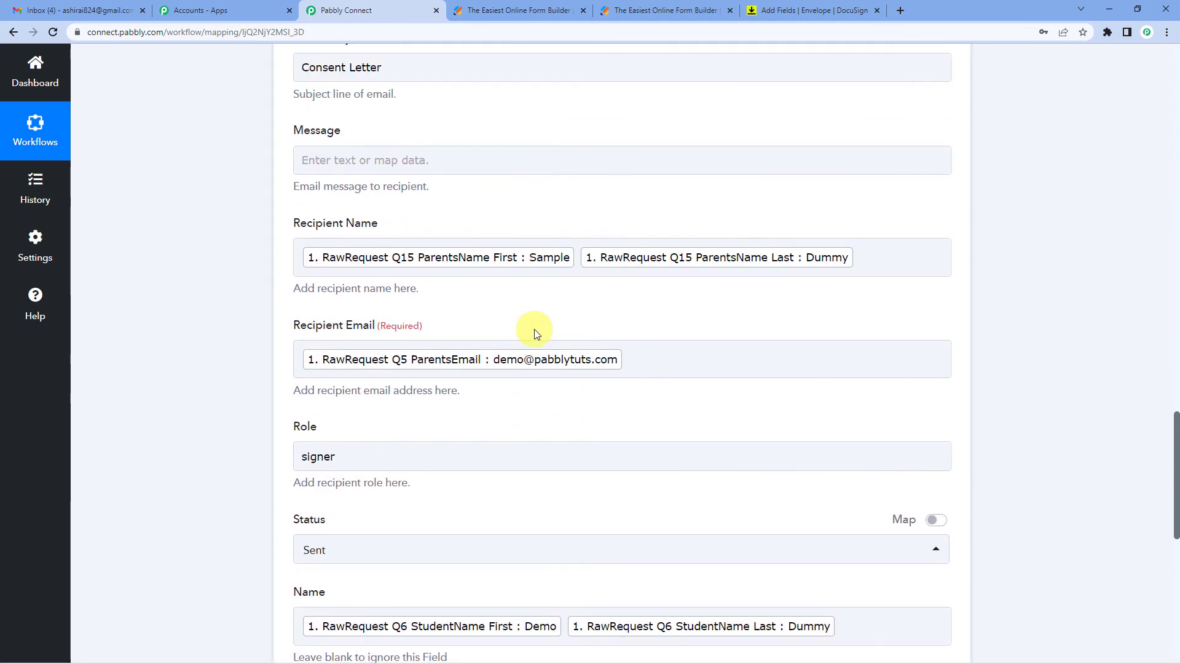
scroll(534, 332, down, 6)
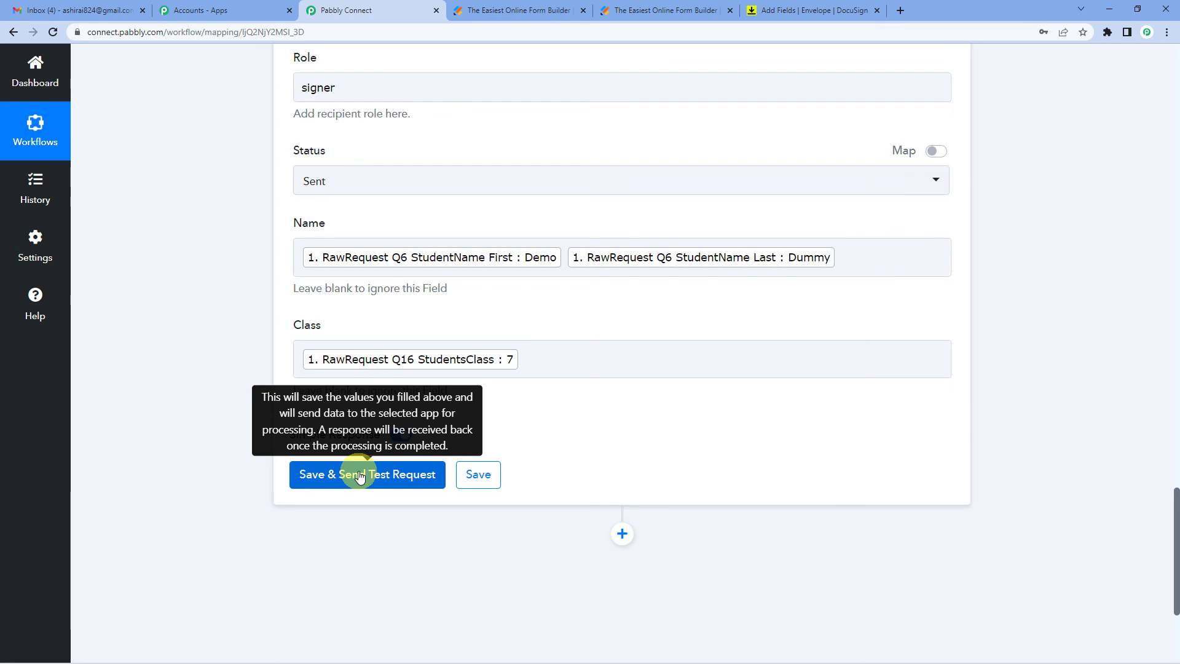
click(360, 476)
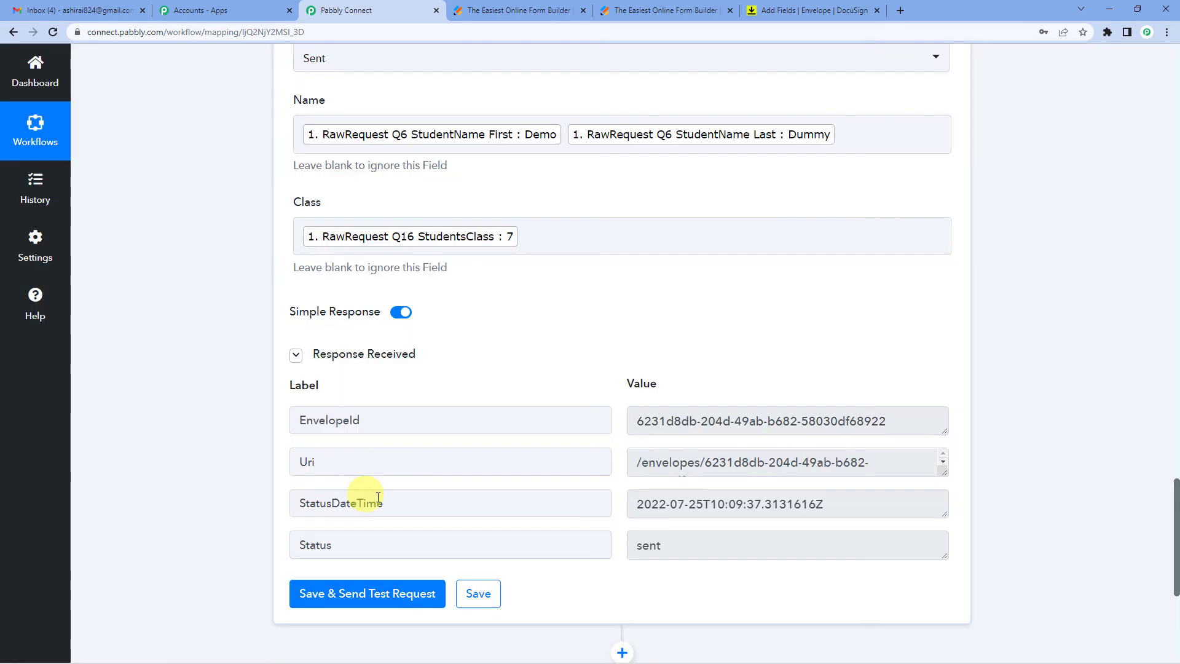
scroll(725, 462, down, 1)
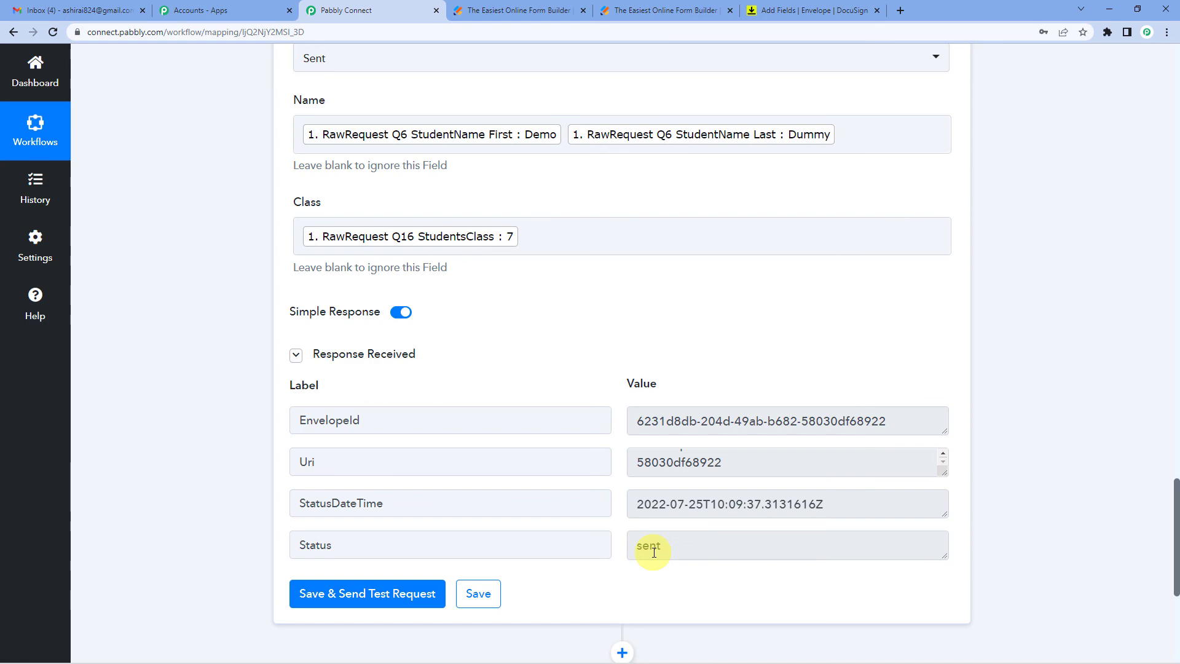
- Switch to Gmail, open the newest Consent Letter email from DocuSign and open its document to check the student's Name and Class
click(59, 6)
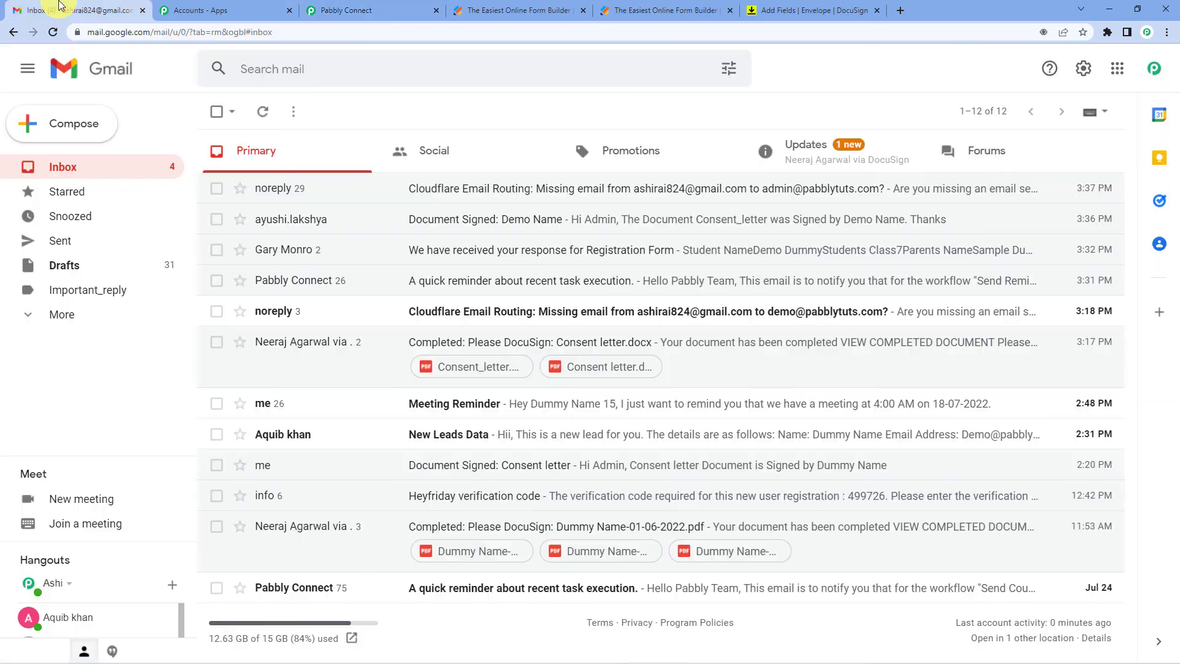
click(834, 153)
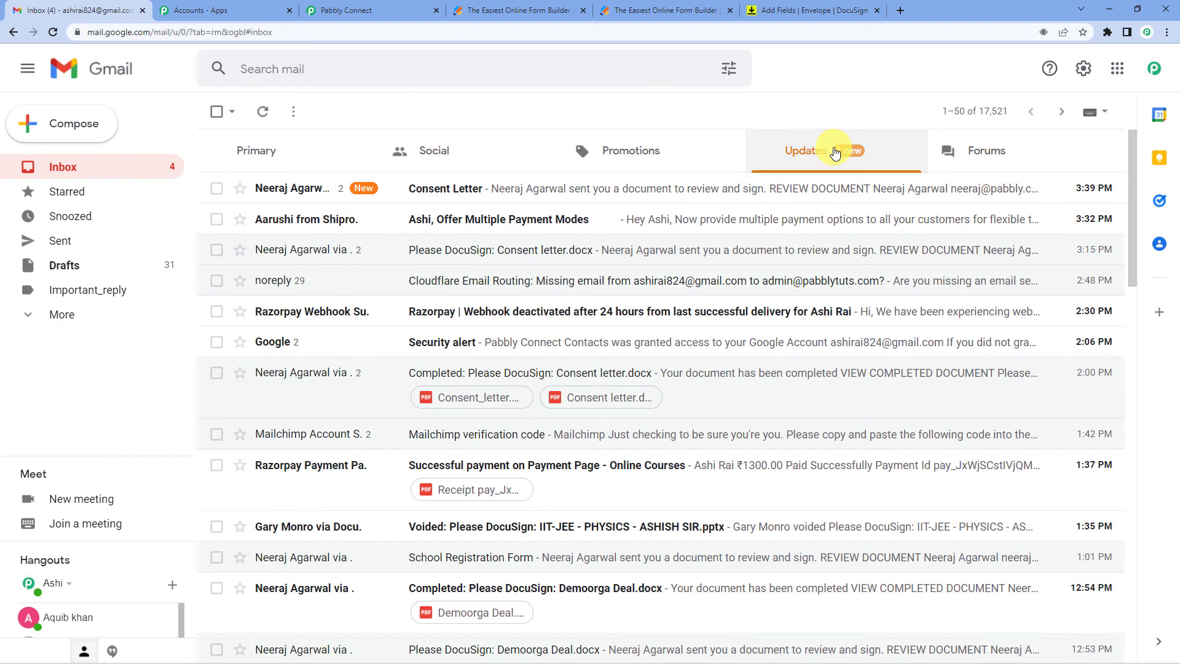
click(432, 205)
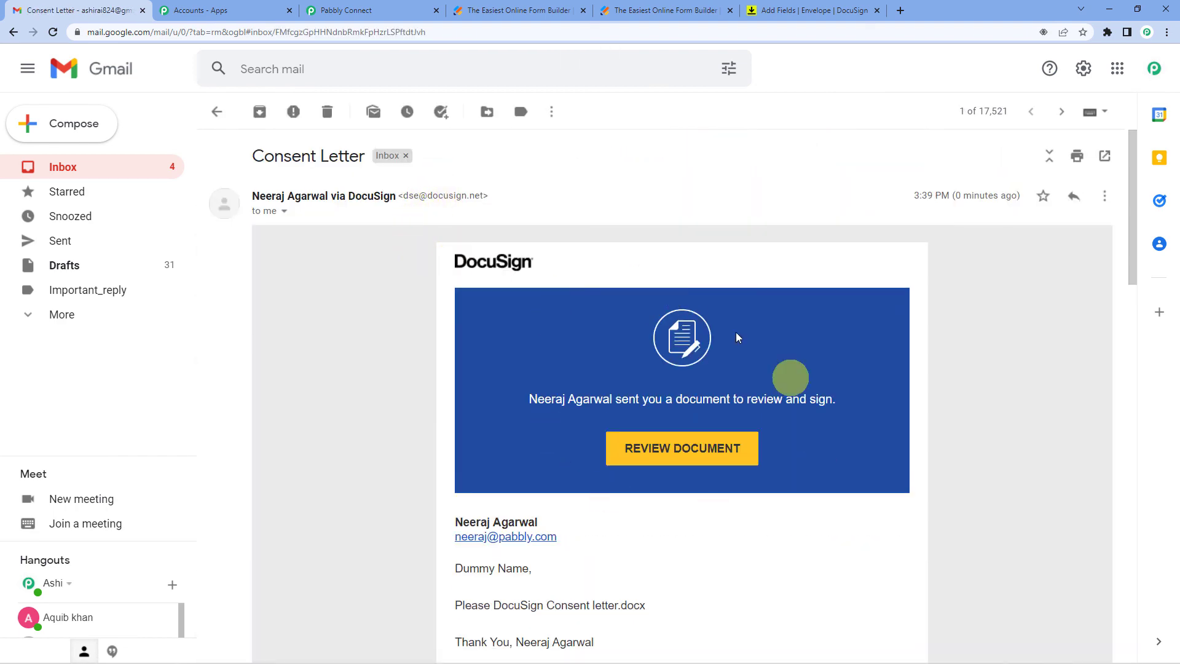
scroll(599, 444, down, 2)
scroll(599, 444, down, 1)
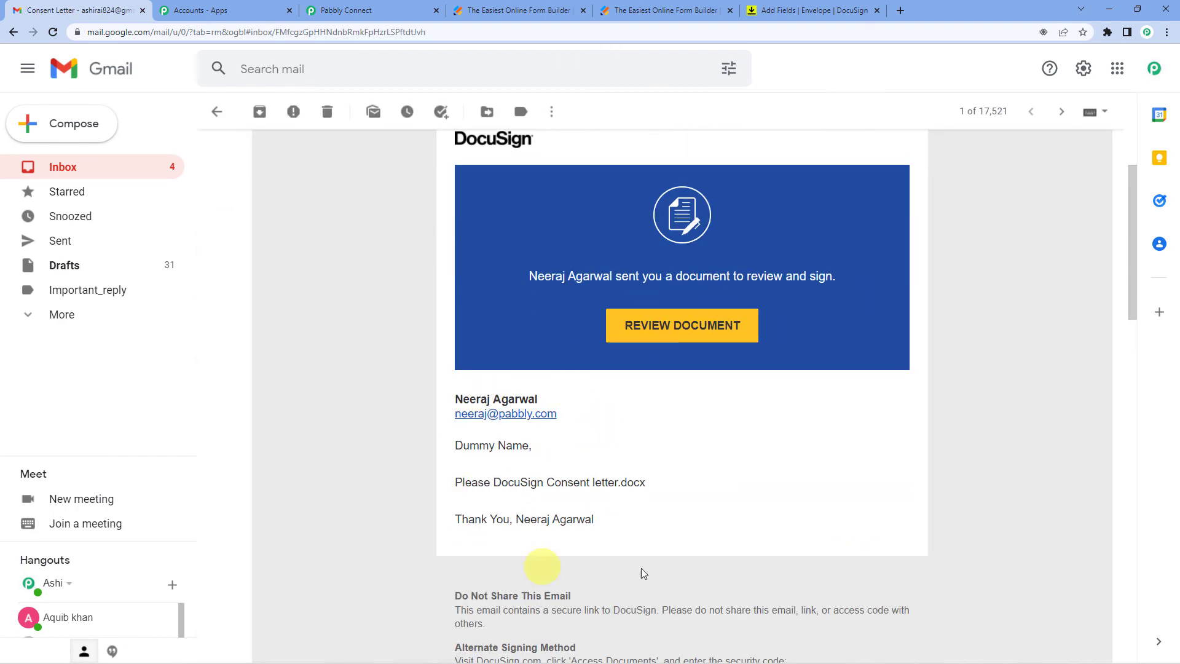
click(651, 340)
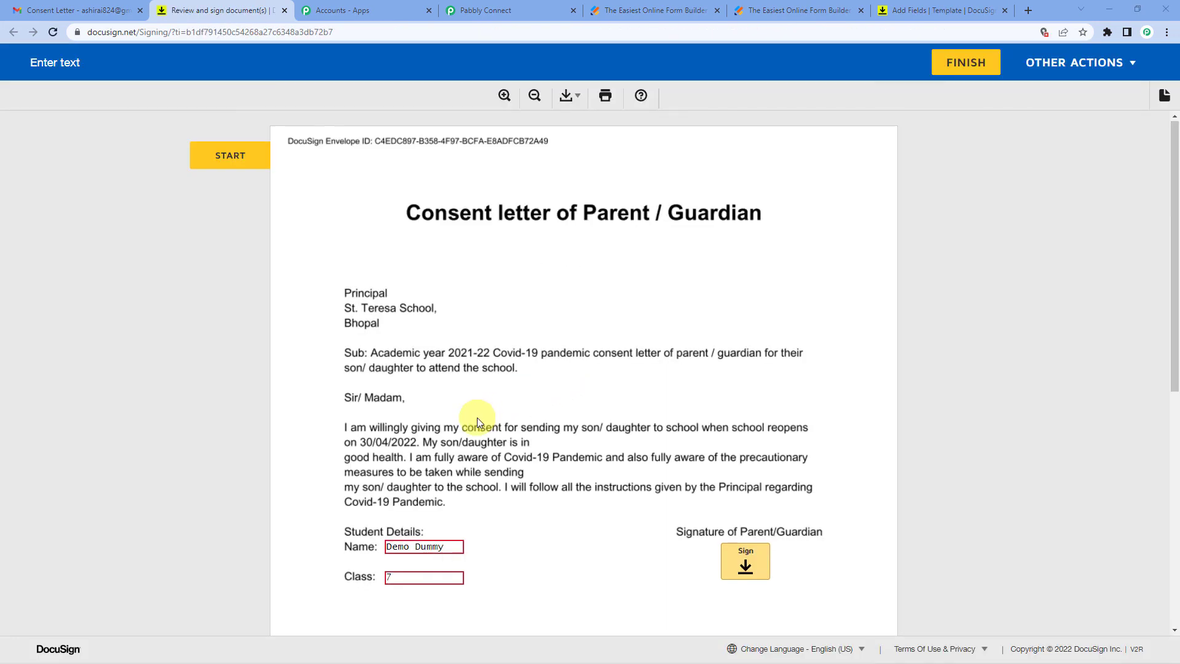
scroll(467, 430, down, 1)
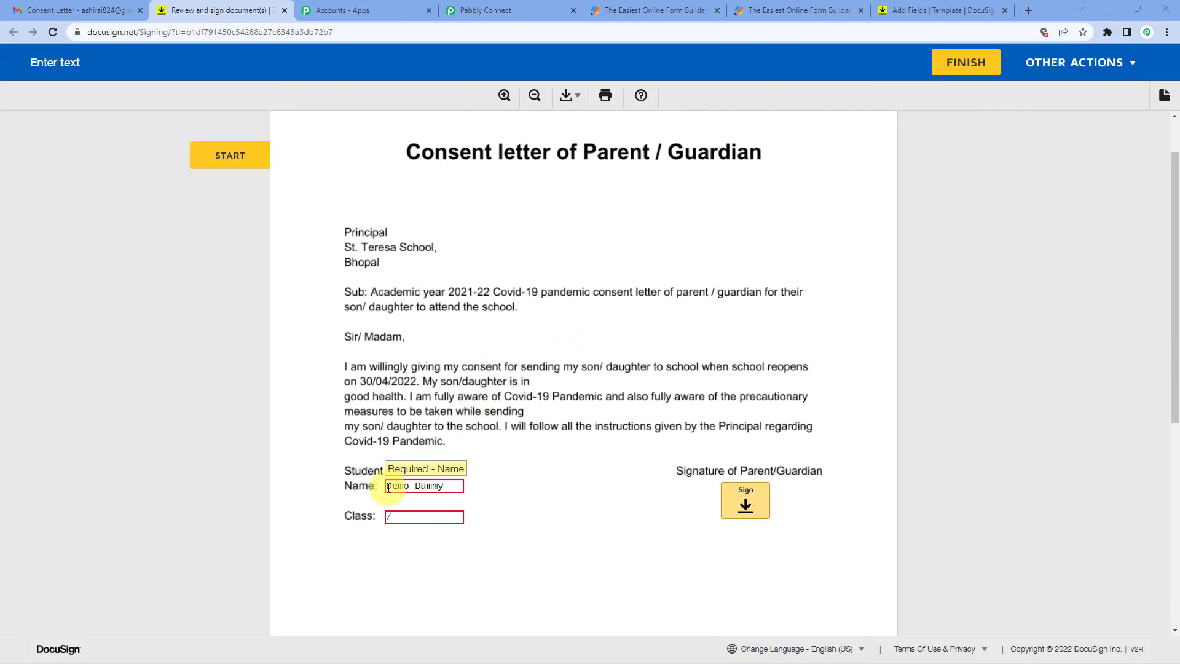